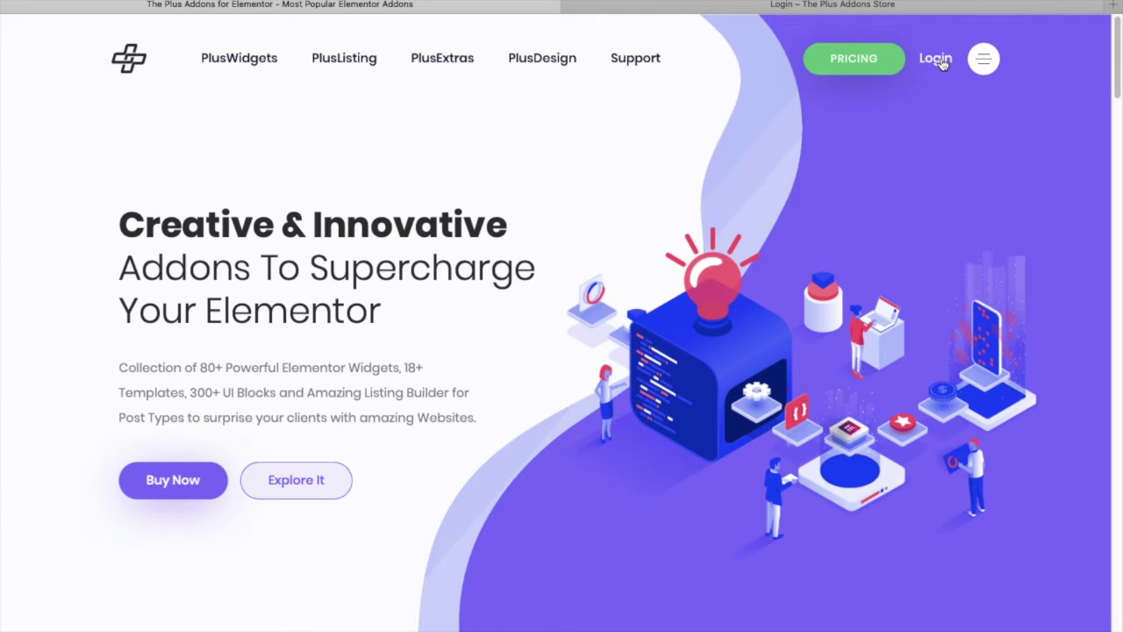
# - Switch to the already-open 'Login – The Plus Addons Store' browser tab
pyautogui.click(913, 14)
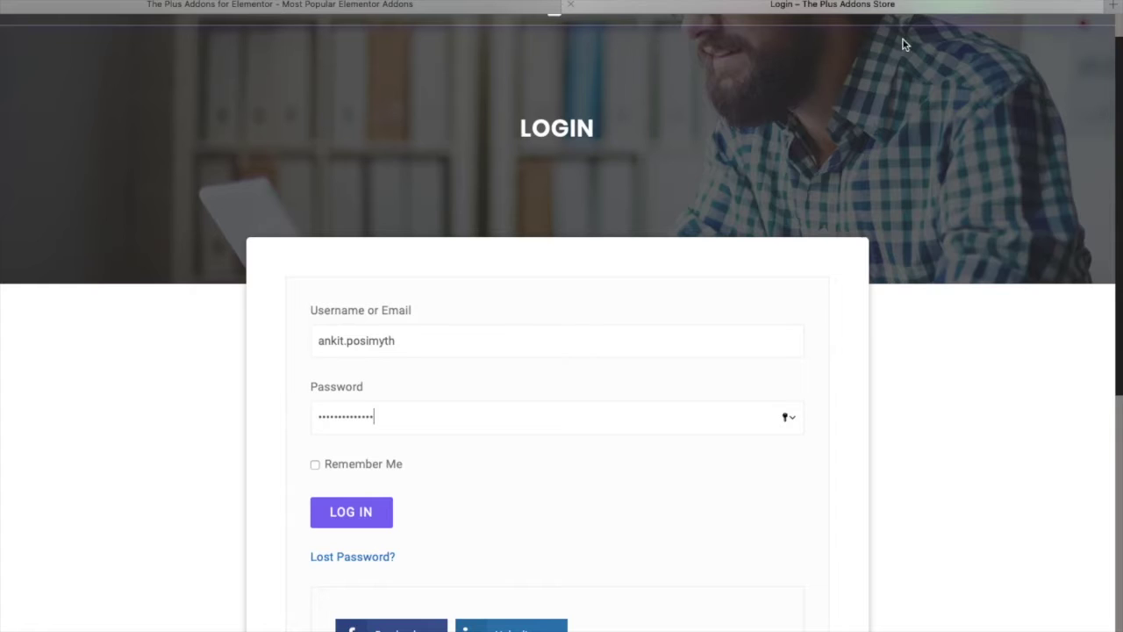
# - Log in to The Plus Addons Store with the prefilled username and password
pyautogui.scroll(1, 538, 188)
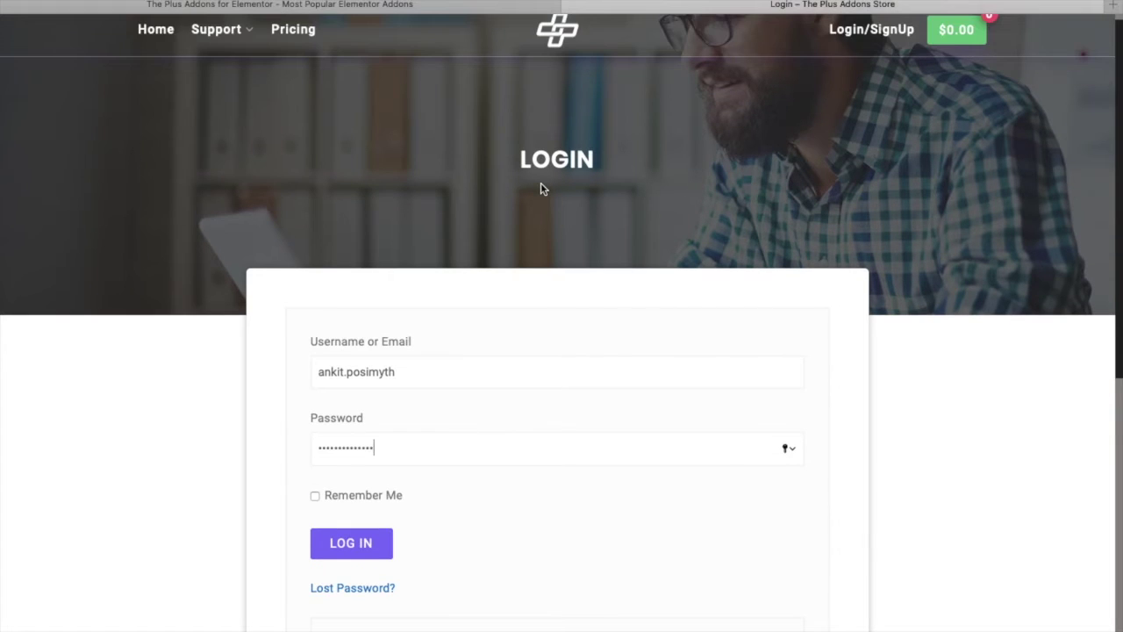
pyautogui.scroll(-1, 541, 188)
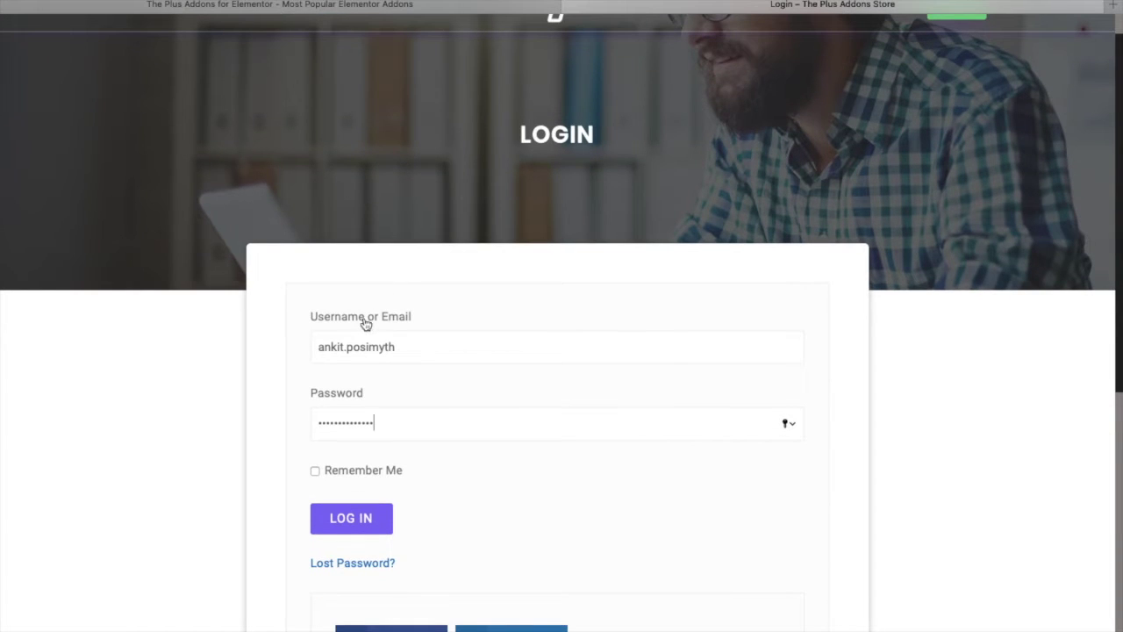
pyautogui.click(360, 519)
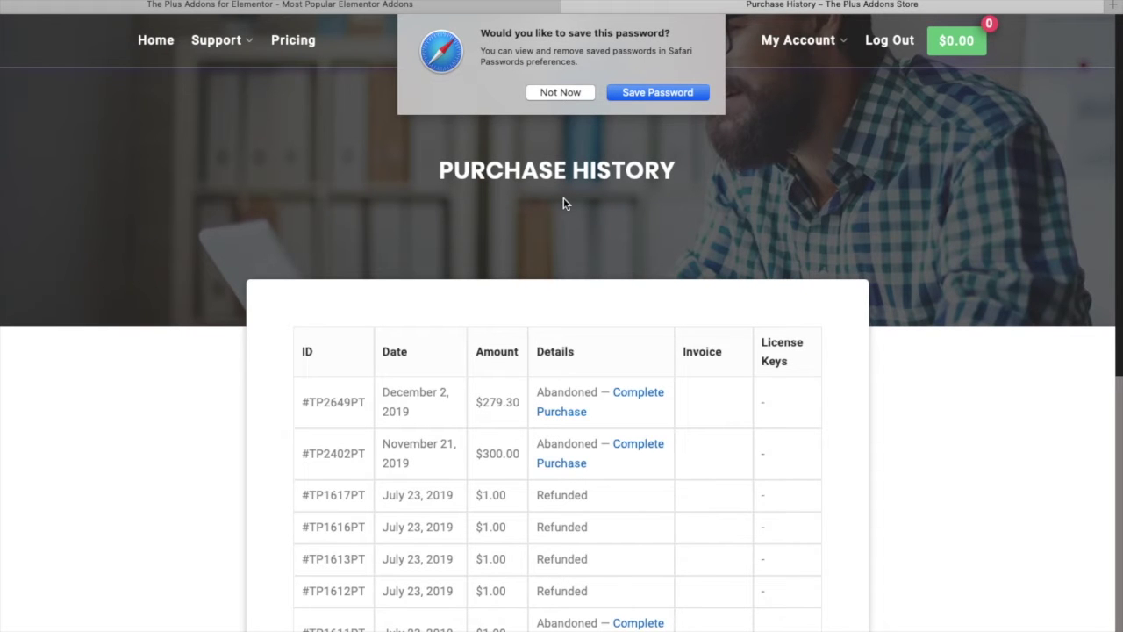
# - Decline Safari's save-password prompt and scroll through the Purchase History orders
pyautogui.click(557, 92)
pyautogui.scroll(-8, 539, 237)
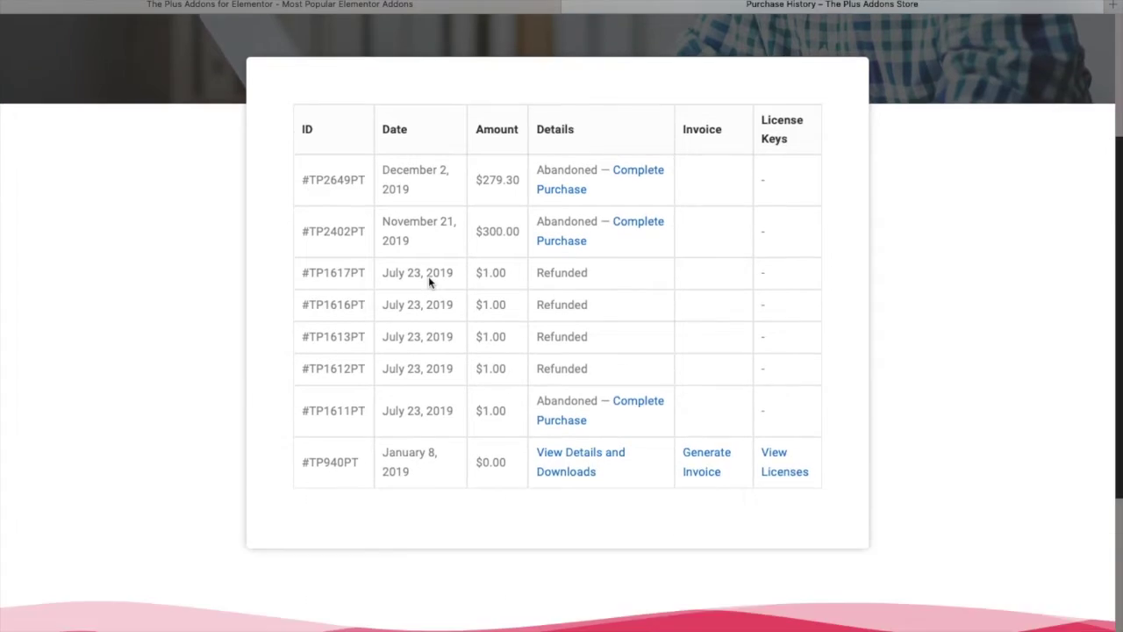
pyautogui.scroll(8, 404, 254)
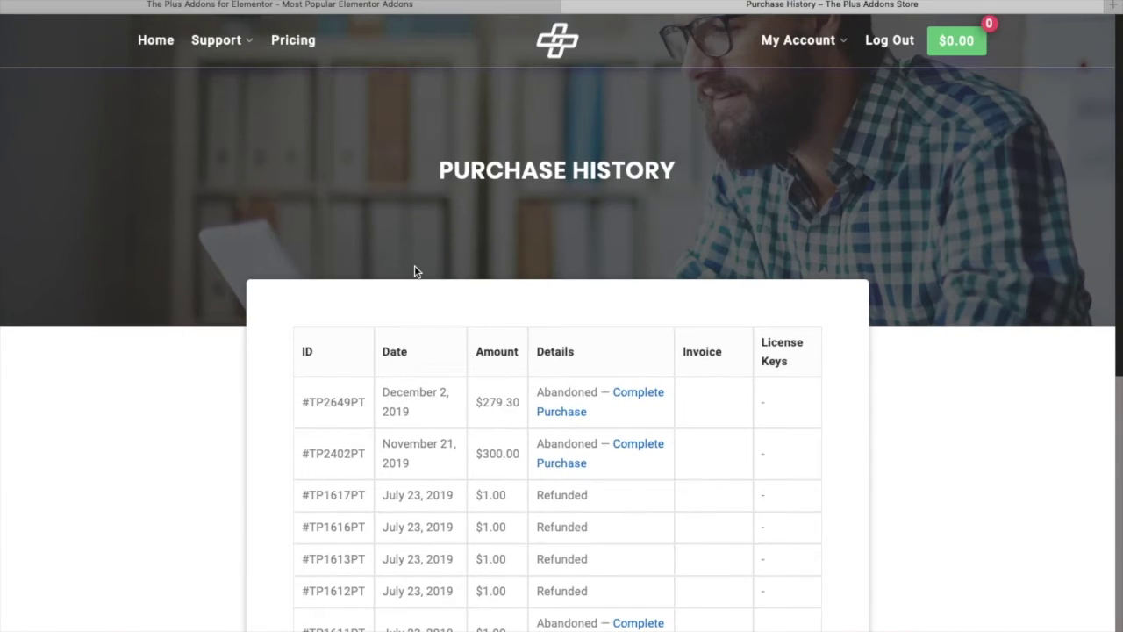
pyautogui.scroll(-1, 417, 275)
pyautogui.scroll(-2, 417, 274)
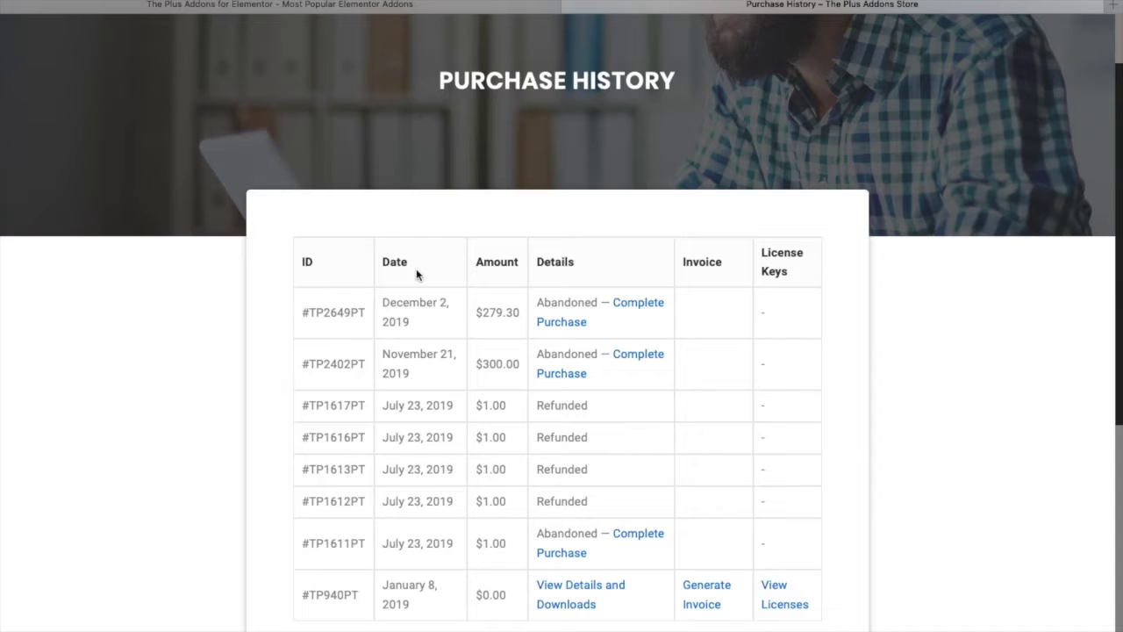
pyautogui.scroll(-1, 427, 321)
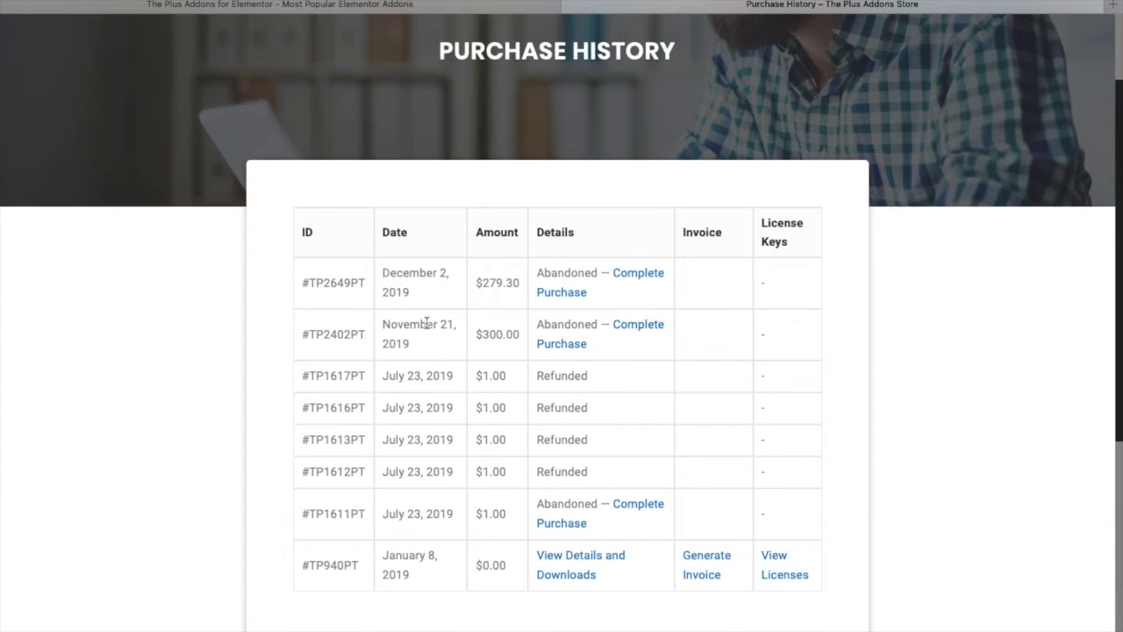
# - Open the $0.00 January 8, 2019 order's details and review its license key and downloads
pyautogui.click(600, 558)
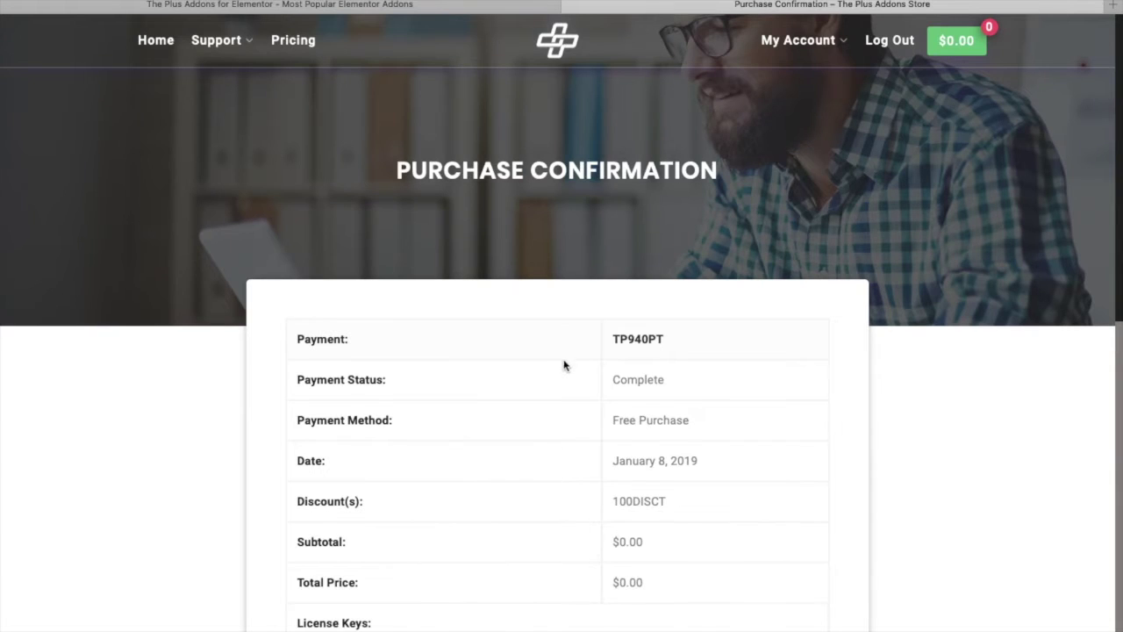
pyautogui.scroll(-5, 567, 365)
pyautogui.scroll(2, 572, 369)
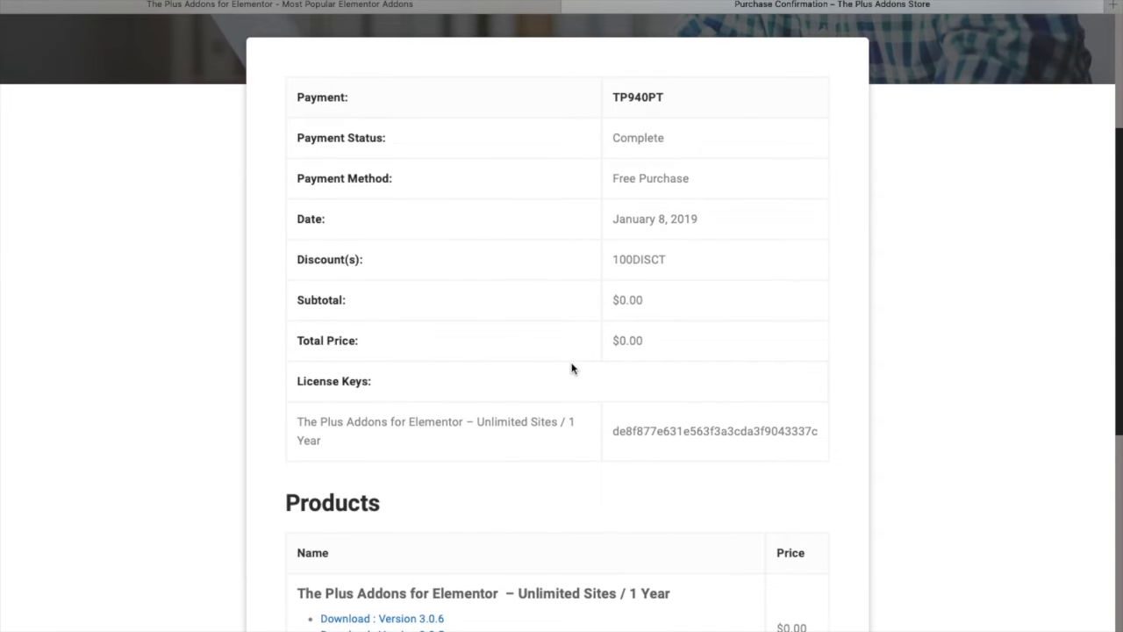
pyautogui.moveTo(286, 86); pyautogui.dragTo(659, 351)
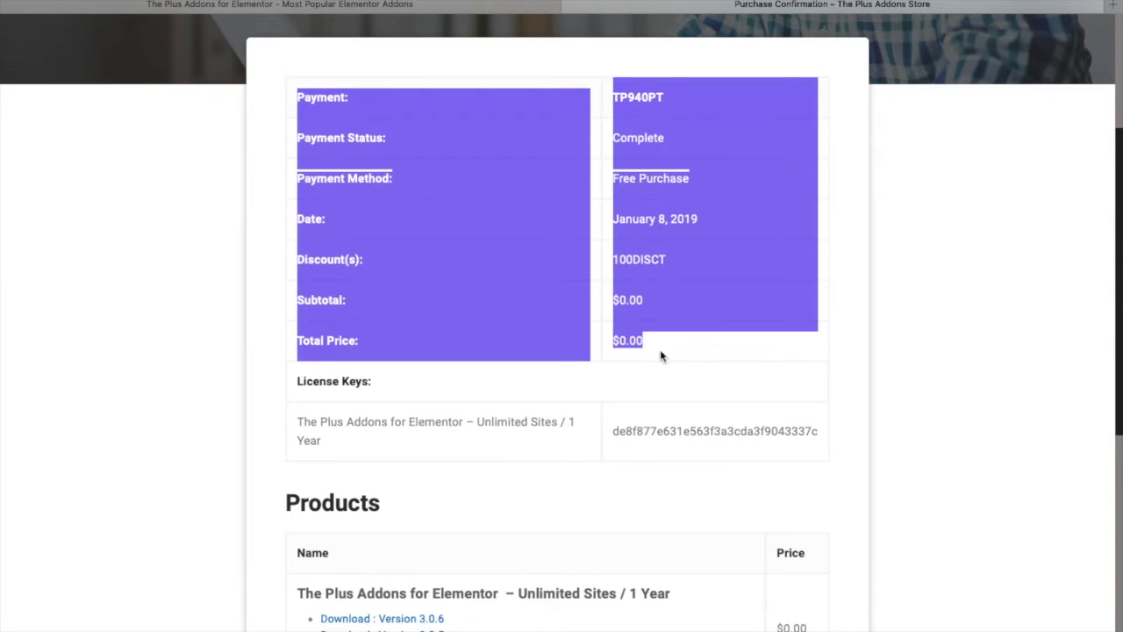
pyautogui.click(660, 351)
pyautogui.scroll(-1, 614, 395)
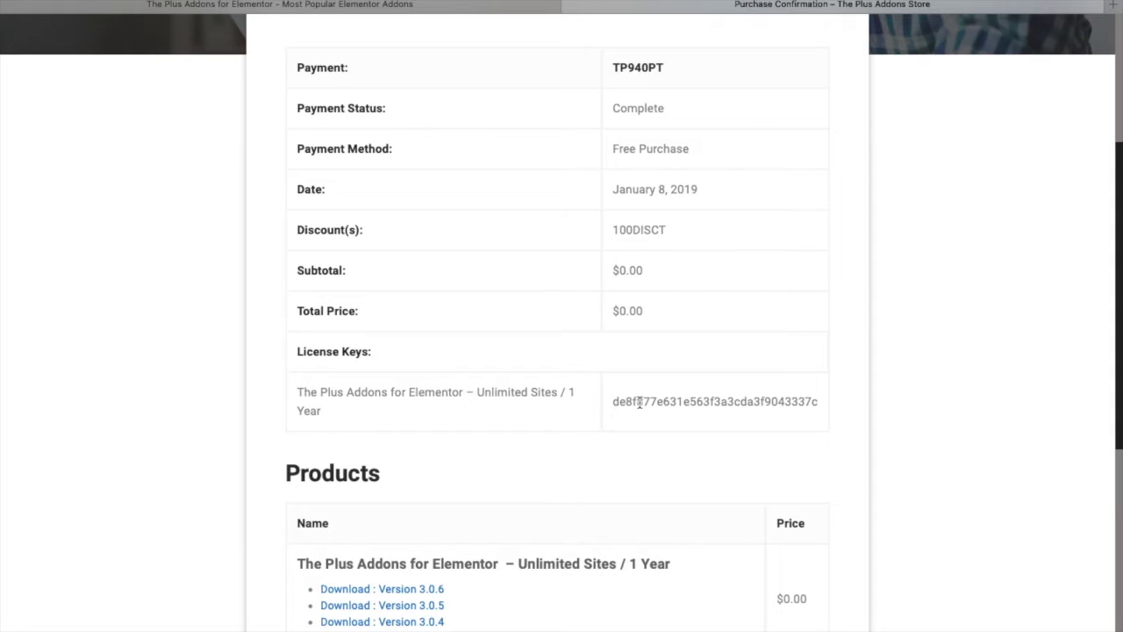
pyautogui.doubleClick(639, 401)
pyautogui.click(639, 401)
pyautogui.scroll(-3, 639, 401)
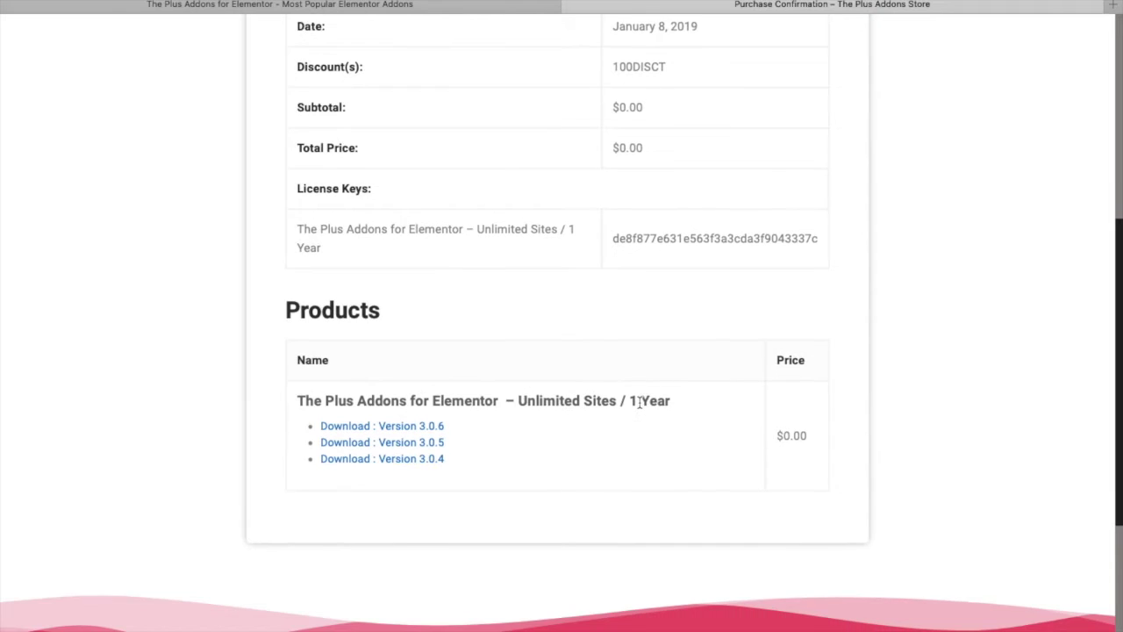
# - Download plugin version 3.0.6, allowing the download, and copy the order's license key
pyautogui.click(413, 428)
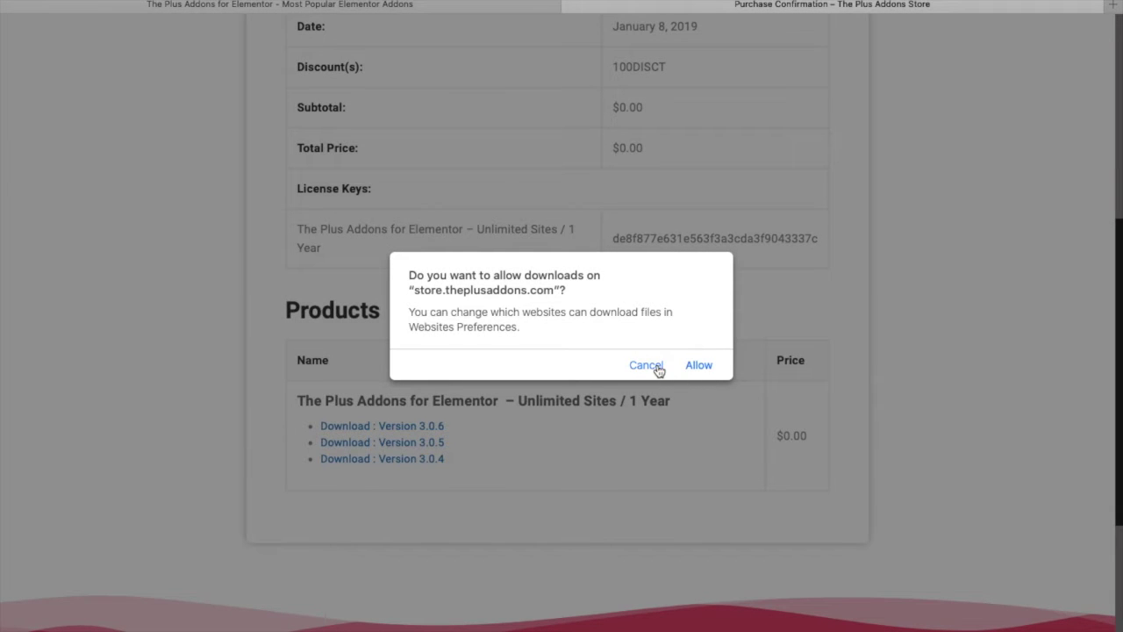
pyautogui.click(698, 367)
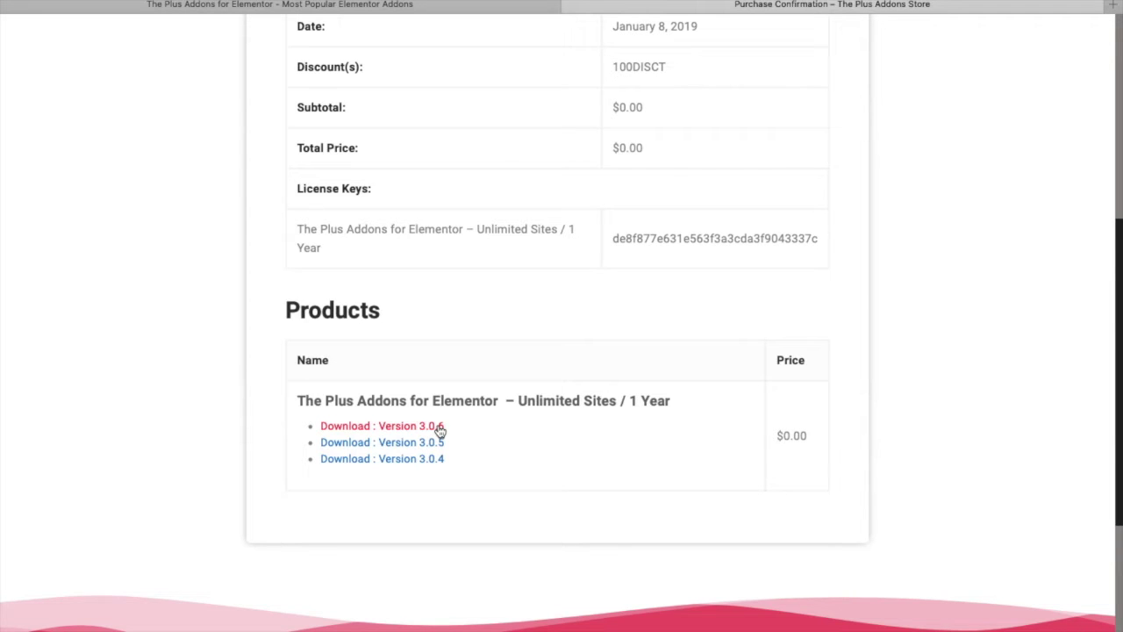
pyautogui.doubleClick(649, 238)
pyautogui.rightClick(649, 243)
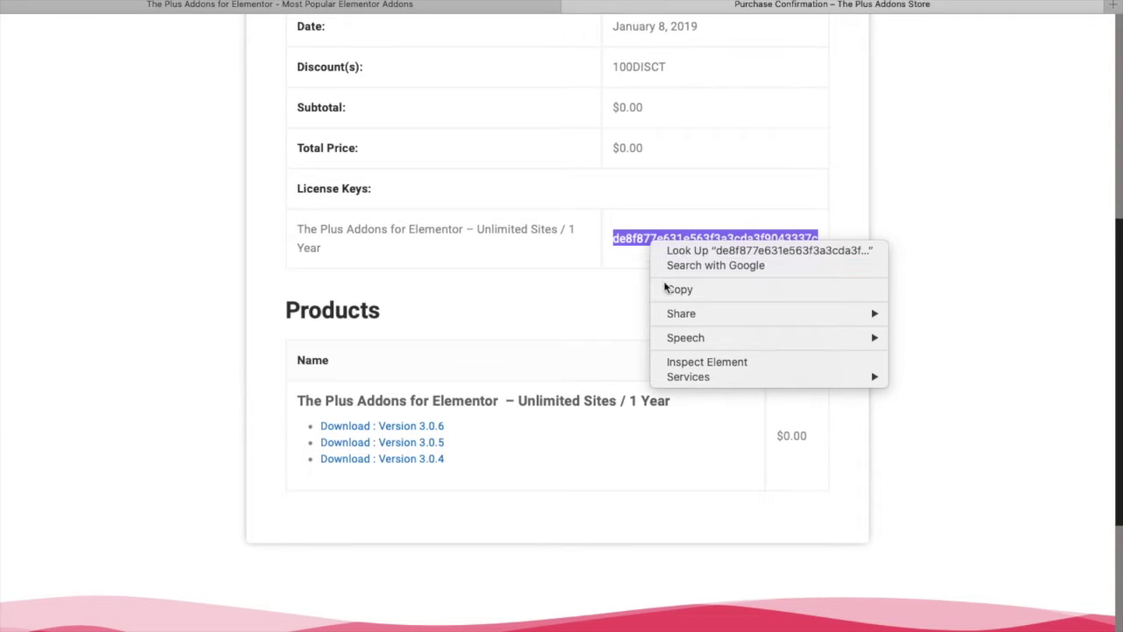
pyautogui.click(674, 290)
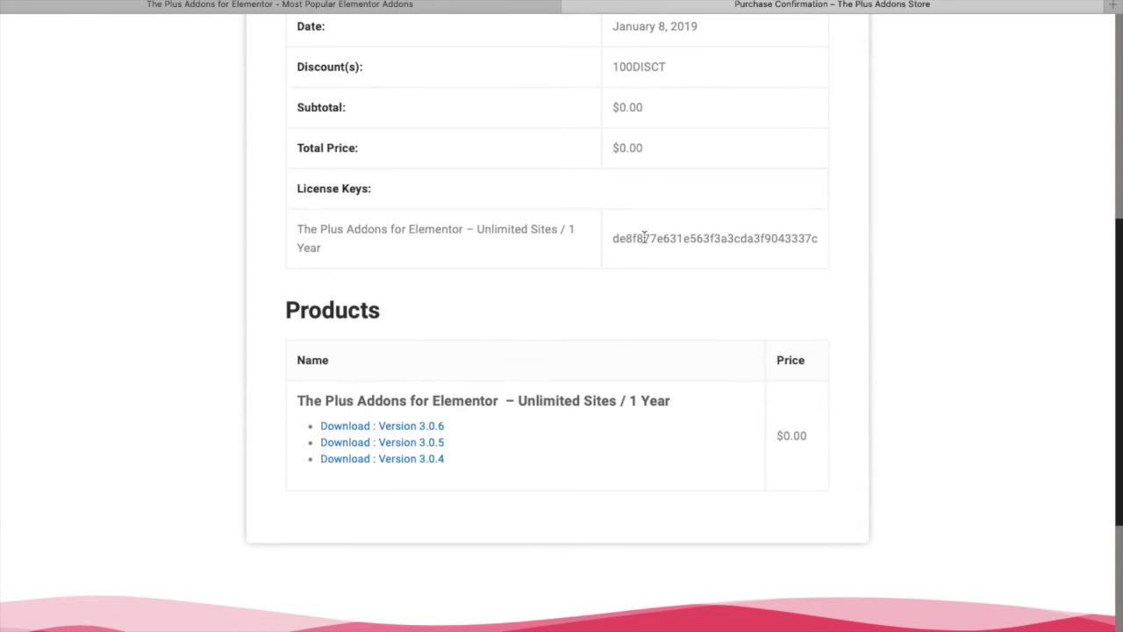
pyautogui.scroll(5, 643, 238)
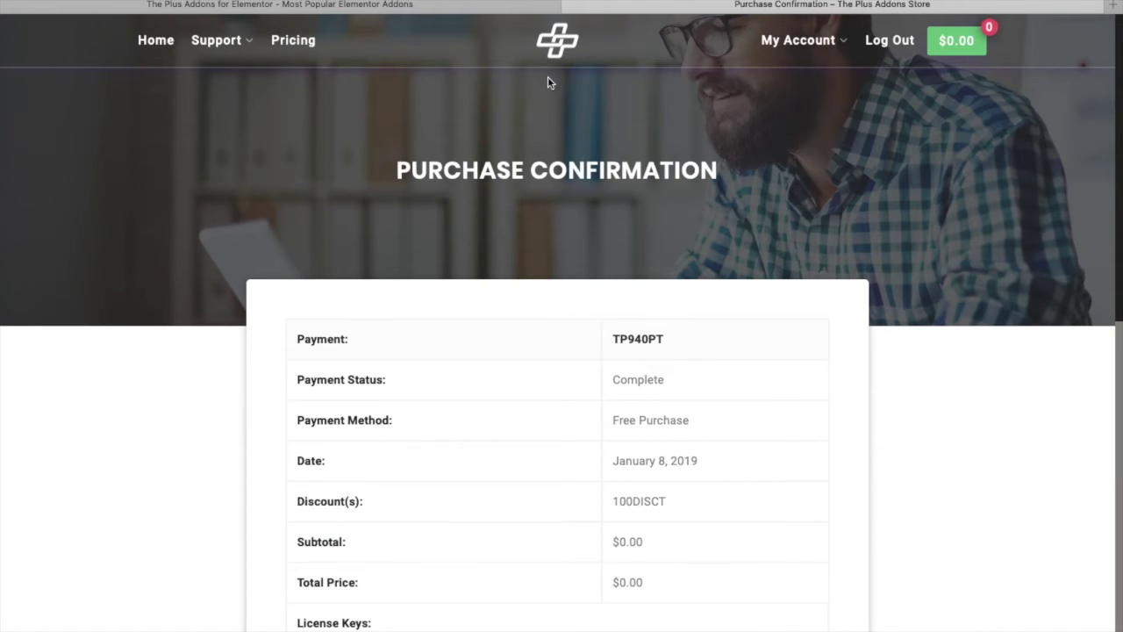
# - From My Account's purchase history, show the licenses for the $0.00 January 8, 2019 order
pyautogui.moveTo(800, 56)
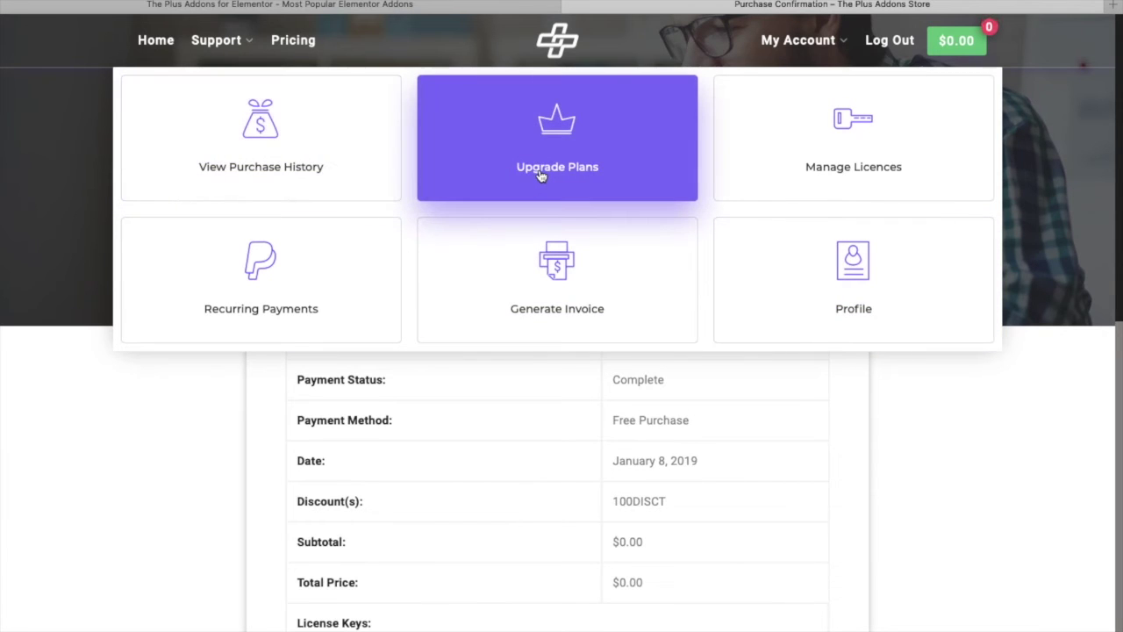
pyautogui.click(541, 176)
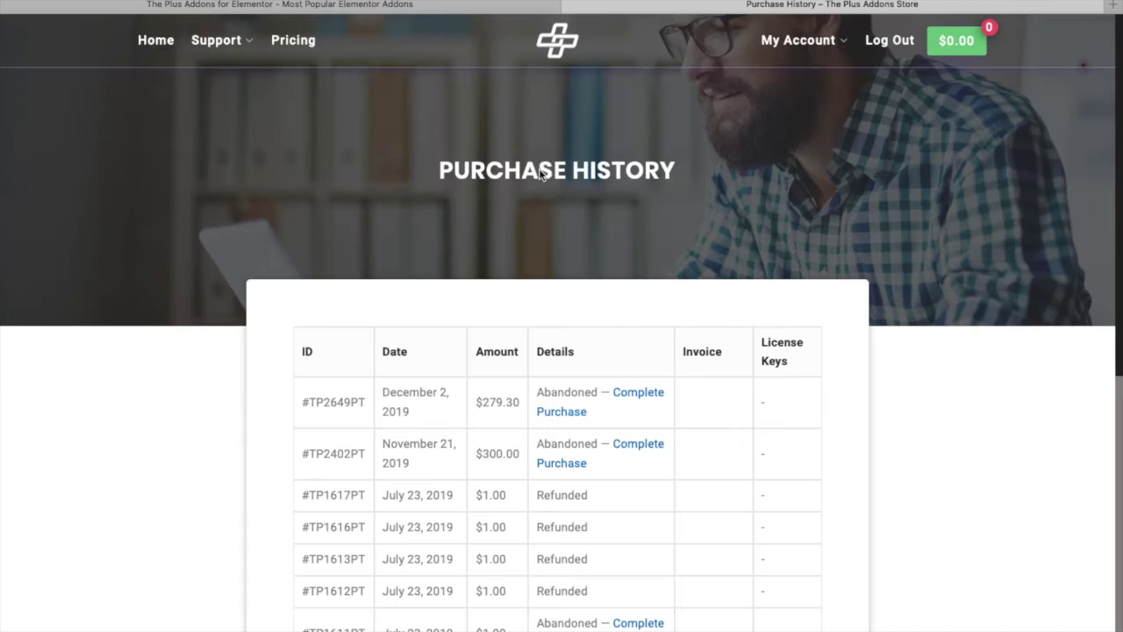
pyautogui.scroll(-3, 544, 211)
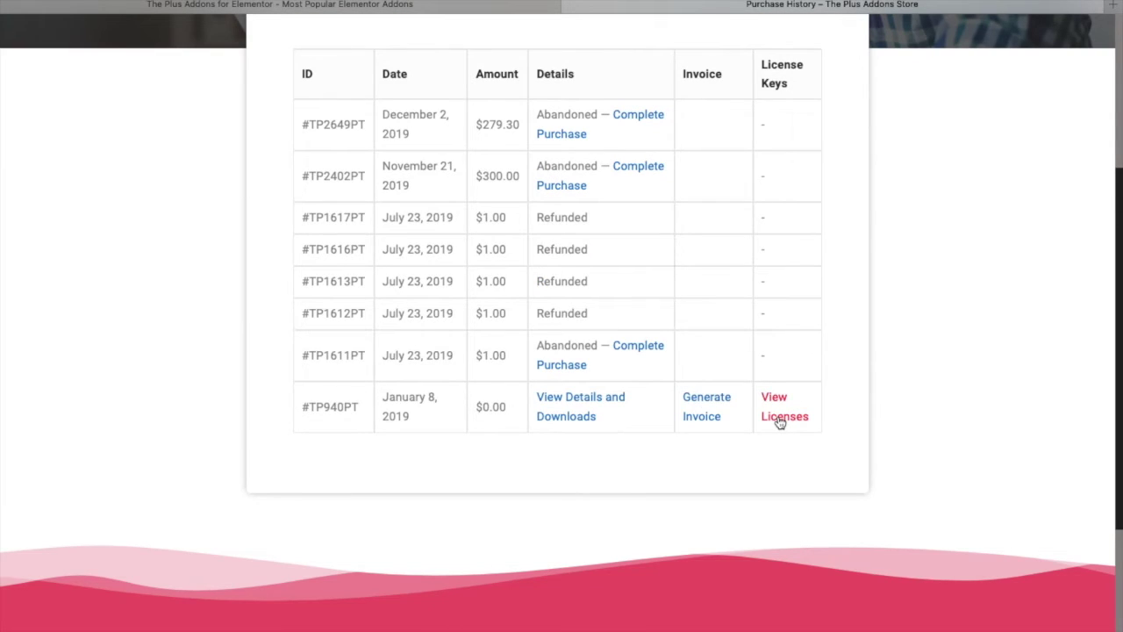
pyautogui.click(779, 422)
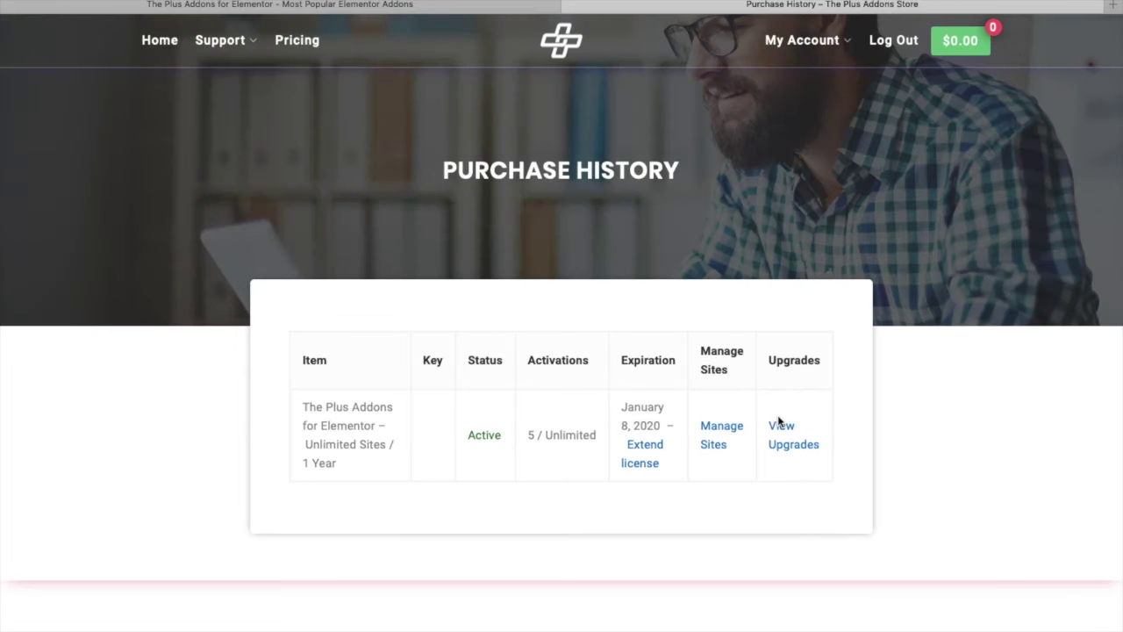
pyautogui.scroll(-1, 709, 391)
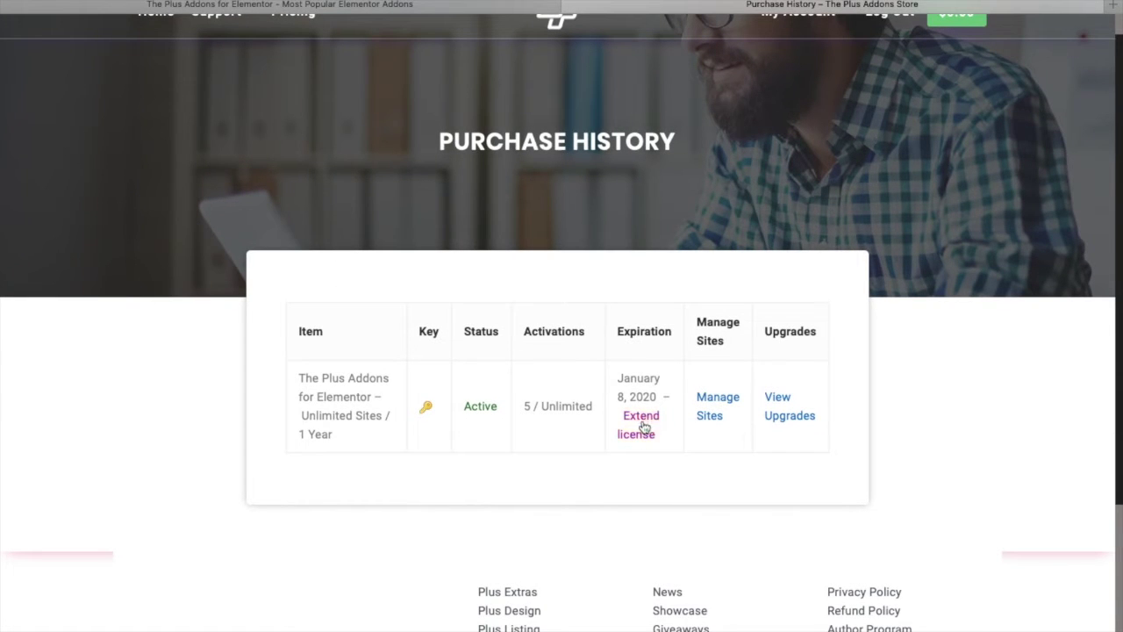
# - View the license's $300.00 and $150.00 upgrade options, then go to the licence management page
pyautogui.click(776, 420)
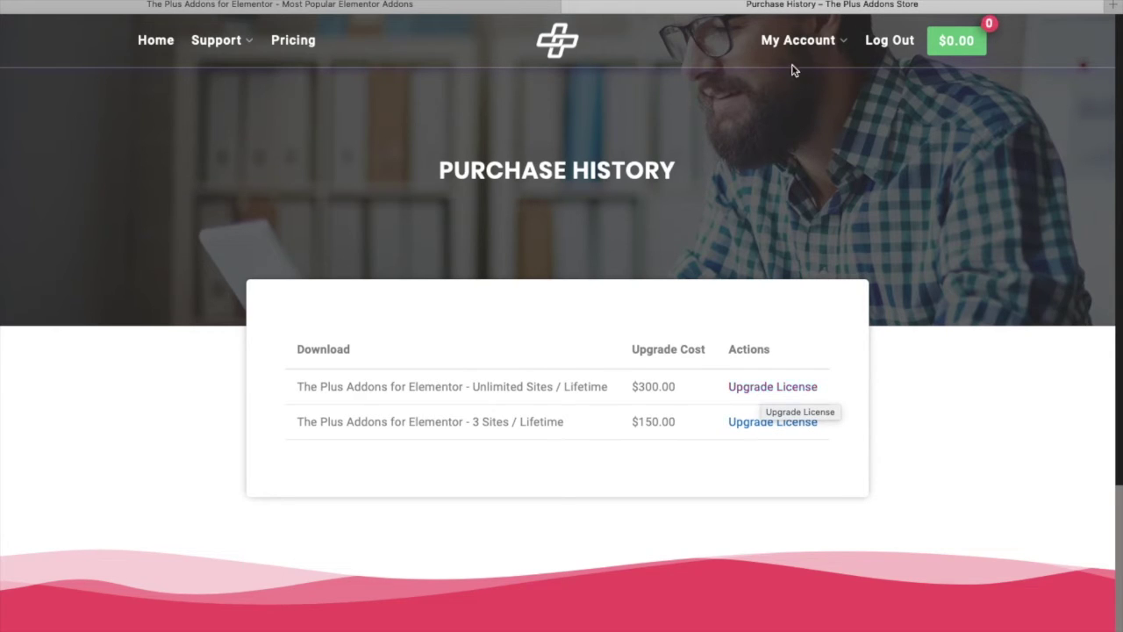
pyautogui.click(816, 165)
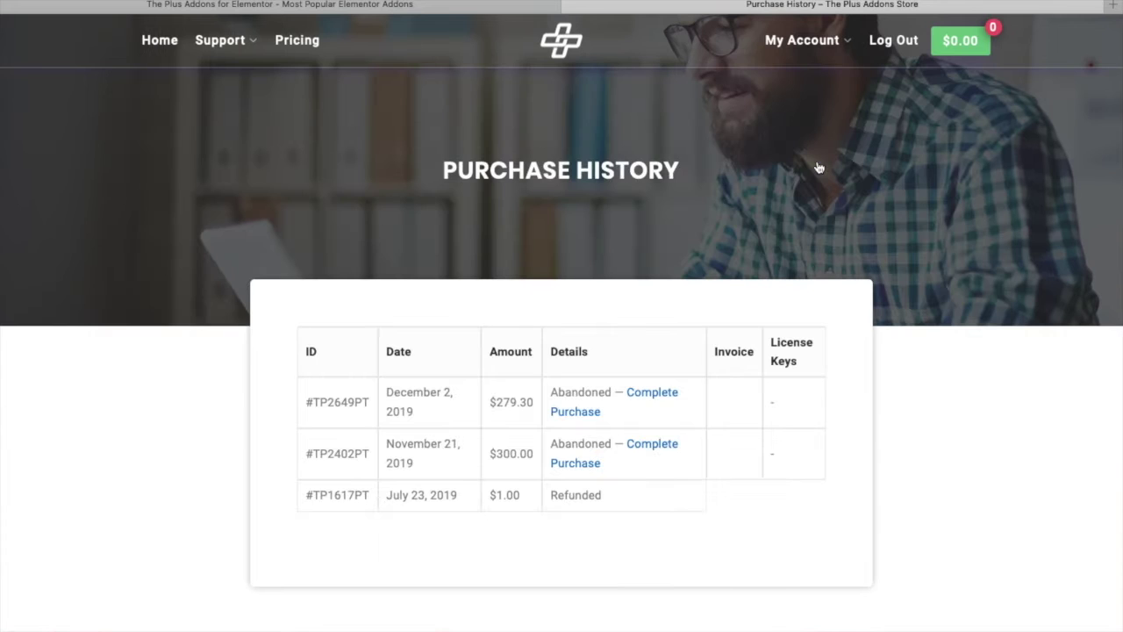
# - Reopen View Licenses for the January 8, 2019 order, showing the active Unlimited Sites license
pyautogui.scroll(-3, 597, 389)
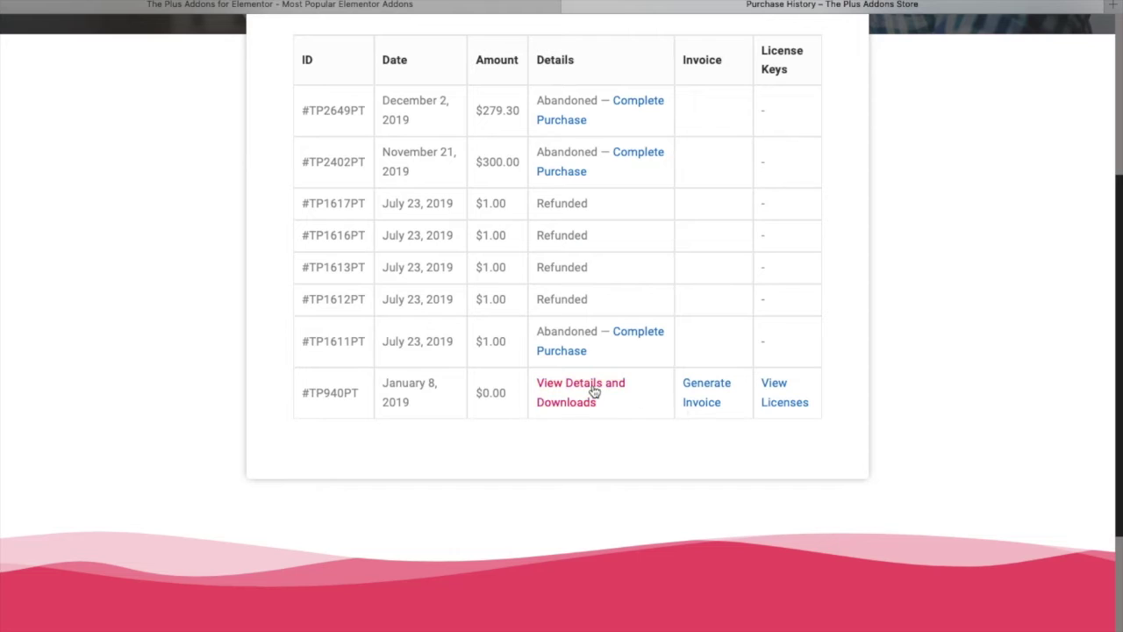
pyautogui.click(775, 390)
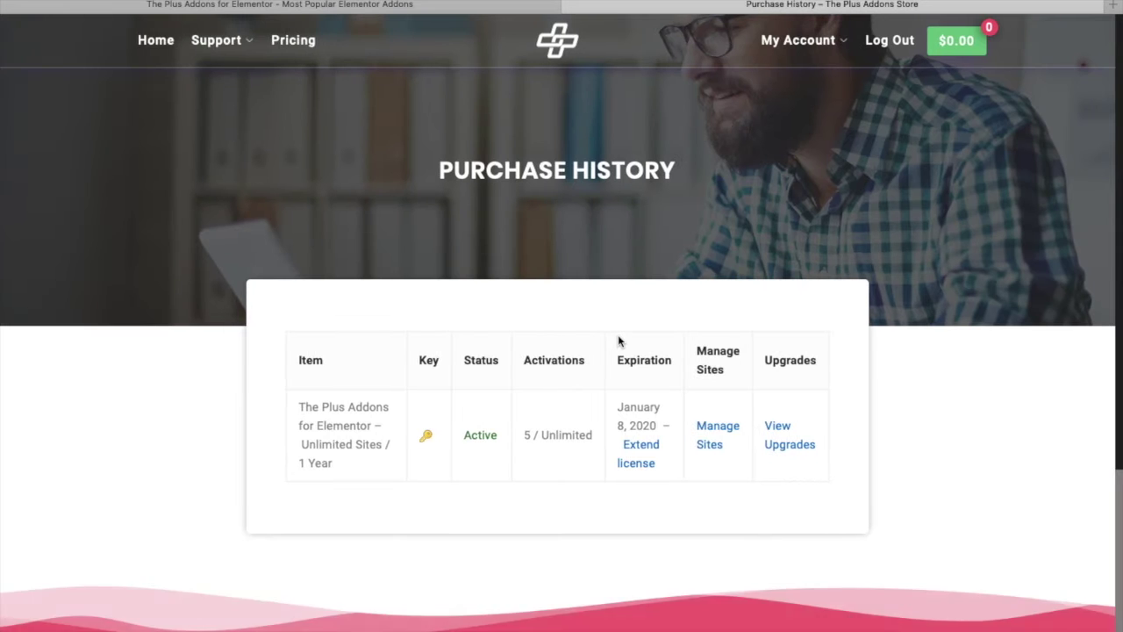
pyautogui.scroll(-1, 587, 358)
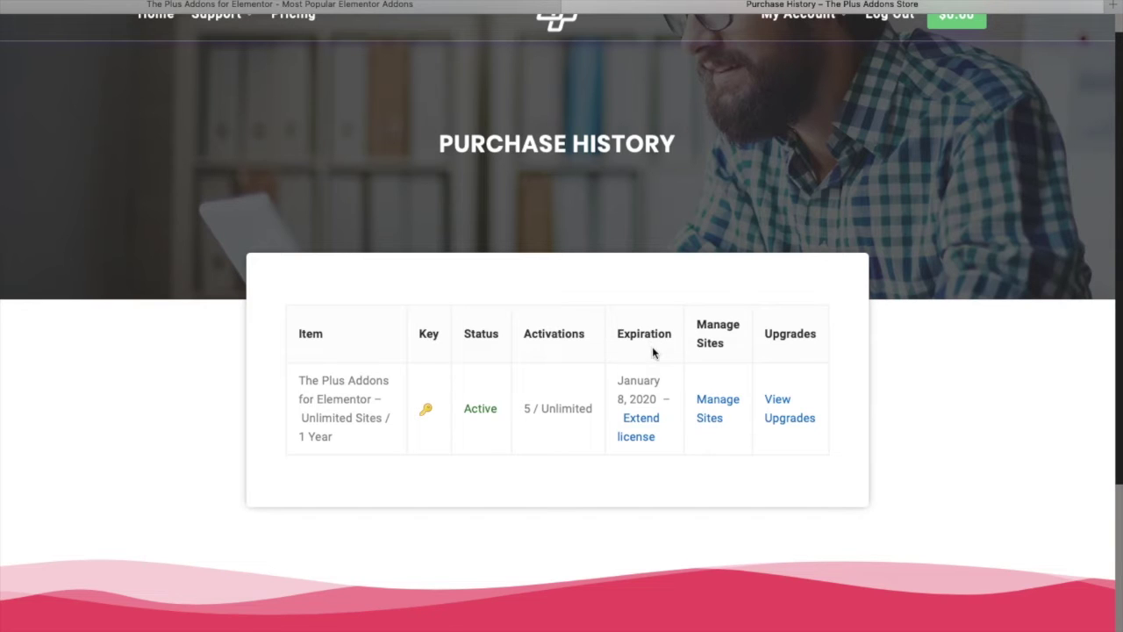
# - In Manage Sites, authorise google.com as a new site for the license
pyautogui.click(710, 406)
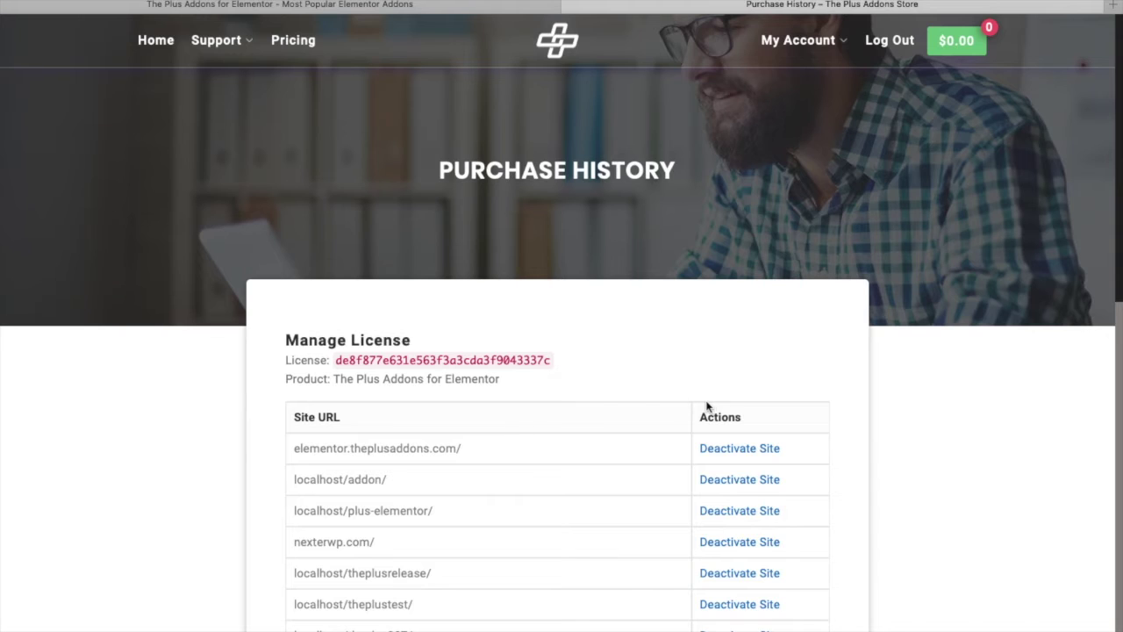
pyautogui.scroll(-8, 594, 392)
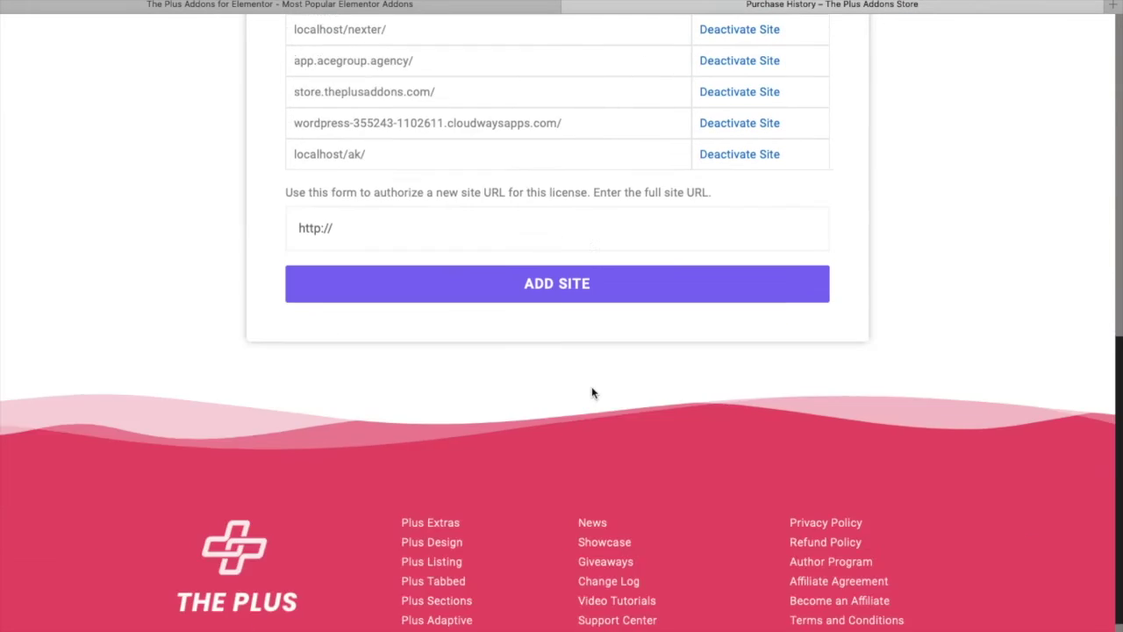
pyautogui.scroll(10, 592, 393)
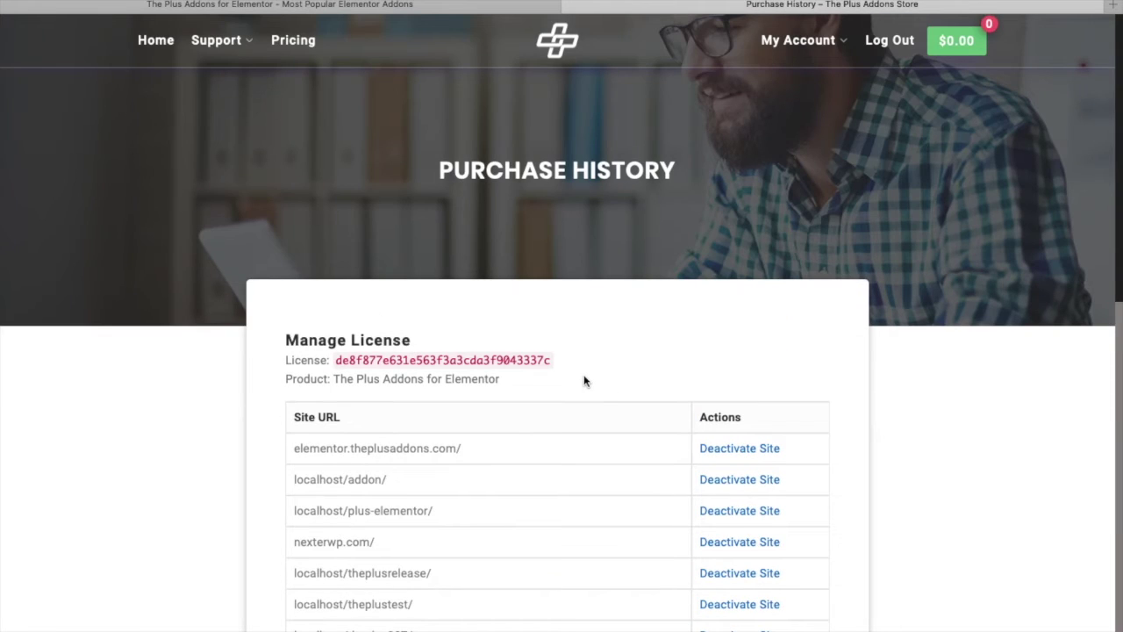
pyautogui.scroll(-8, 584, 380)
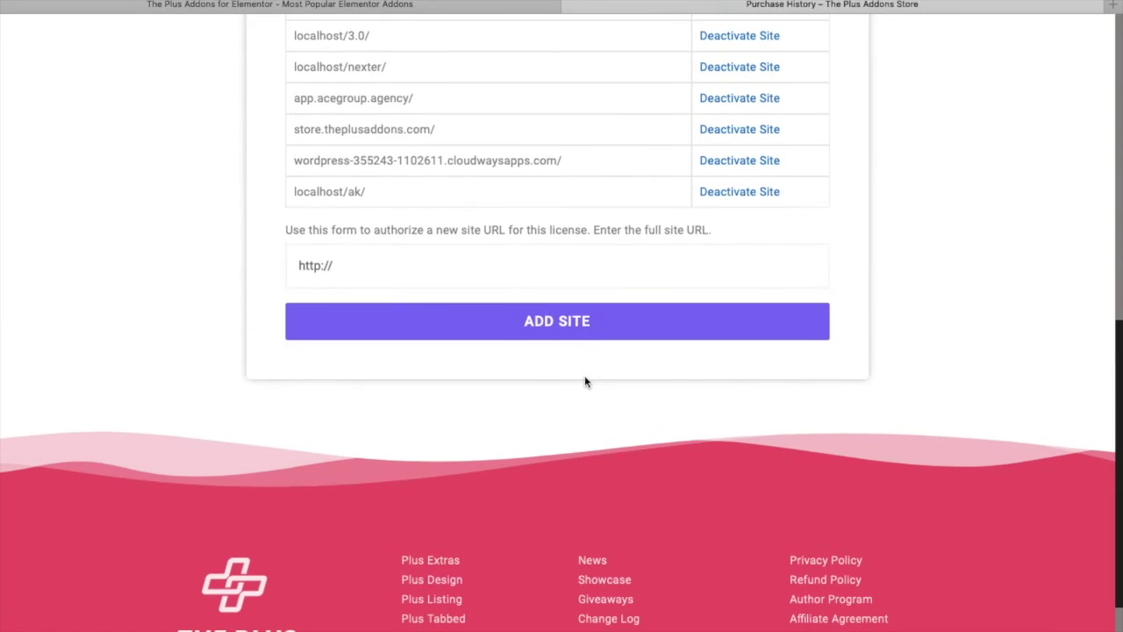
pyautogui.click(411, 279)
pyautogui.write('google.com')
pyautogui.click(404, 313)
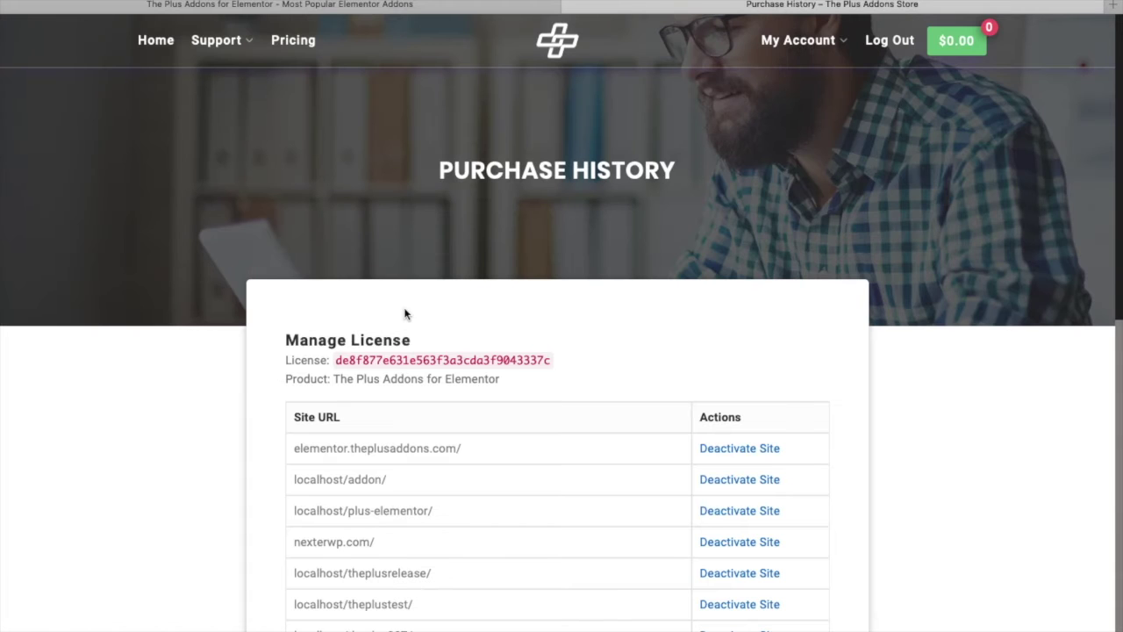
# - Copy the license key and go to the invoice generation page
pyautogui.doubleClick(403, 361)
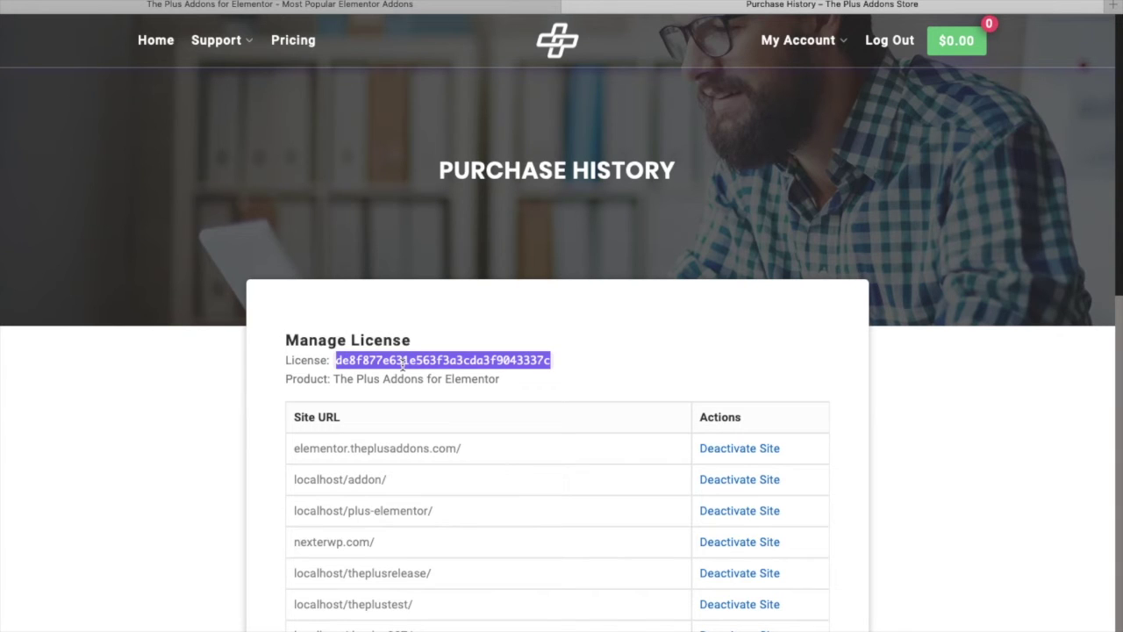
pyautogui.rightClick(403, 361)
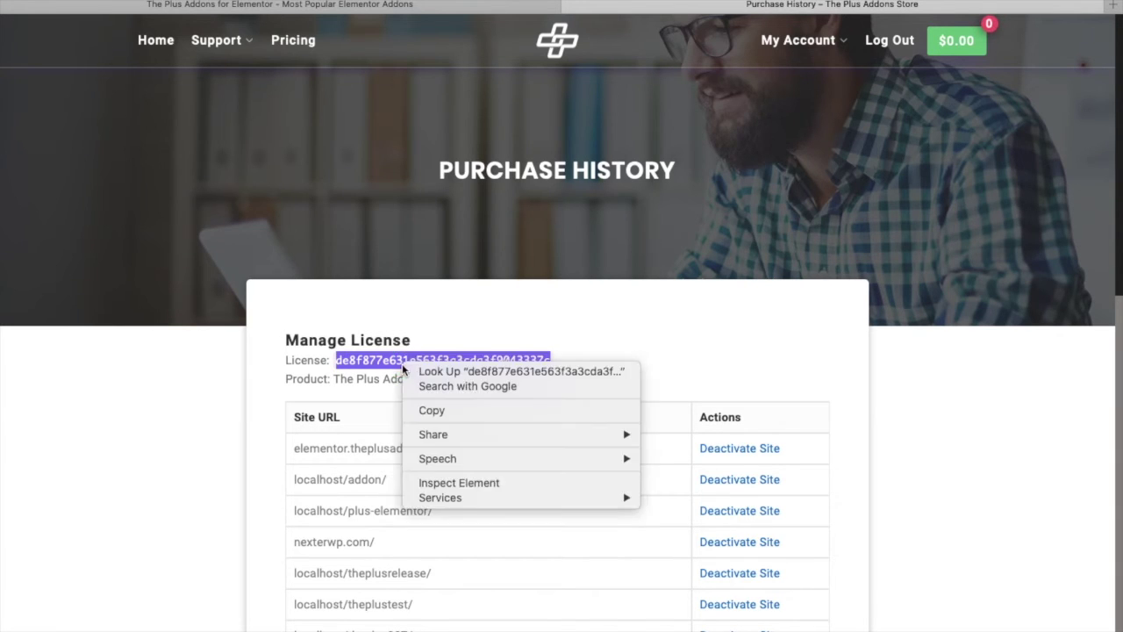
pyautogui.click(430, 408)
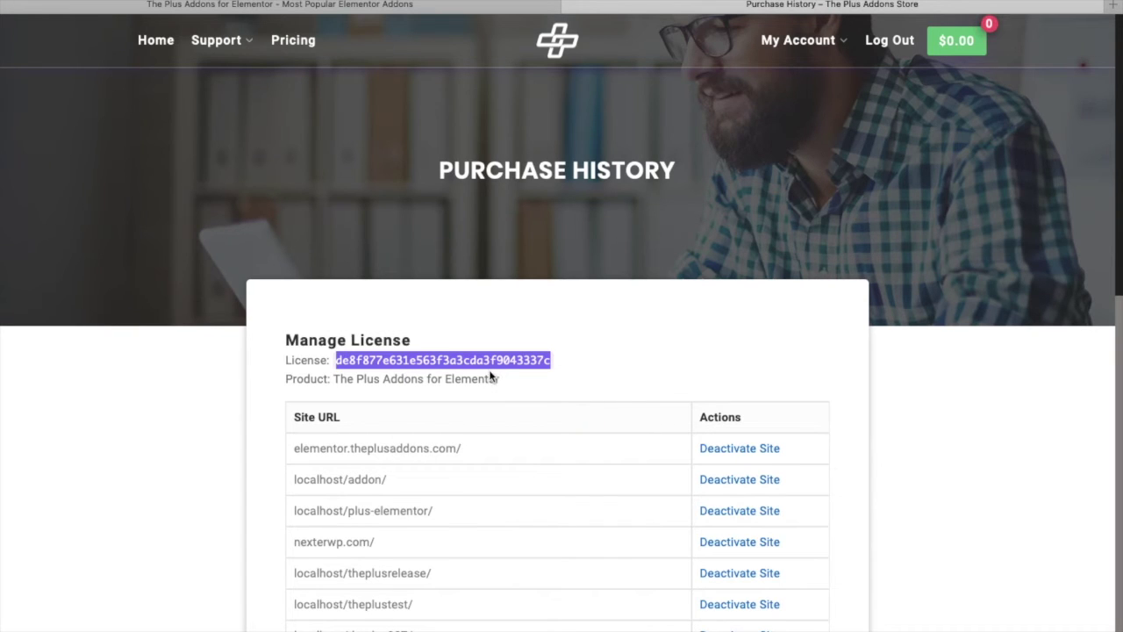
pyautogui.moveTo(825, 54)
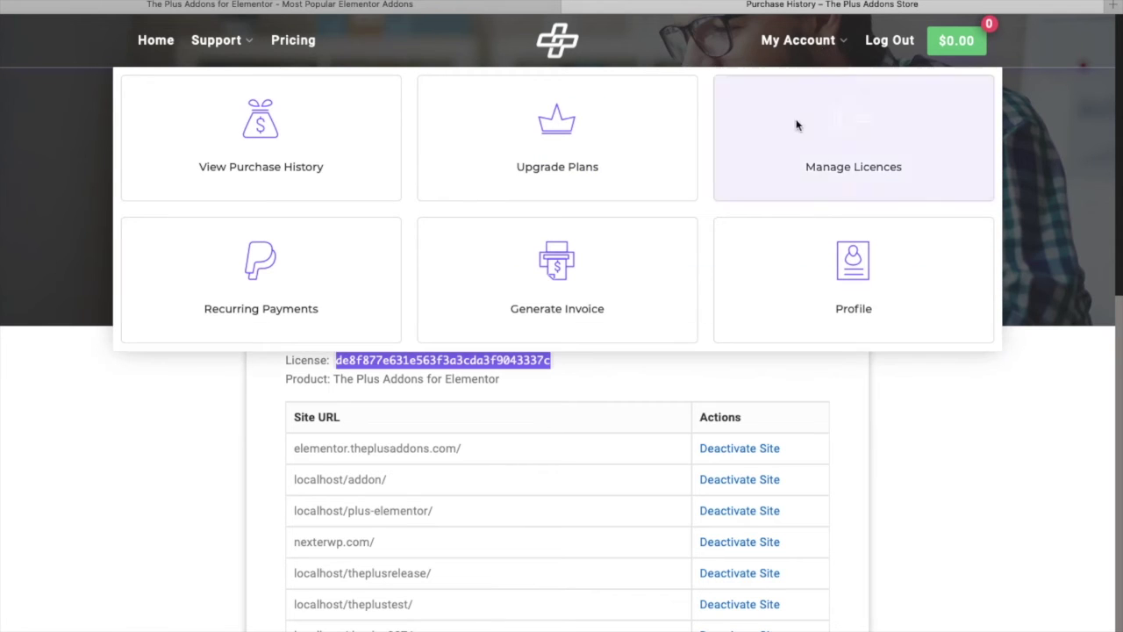
pyautogui.click(557, 314)
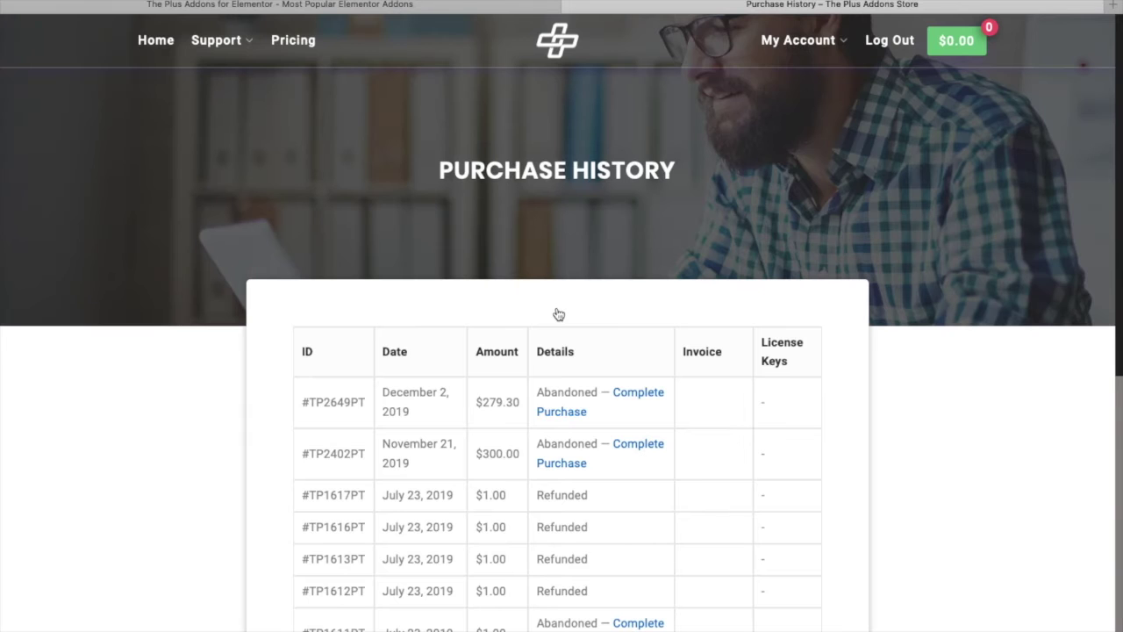
# - Review the billing form for the January 8, 2019 order and save it to generate the invoice
pyautogui.scroll(-4, 559, 314)
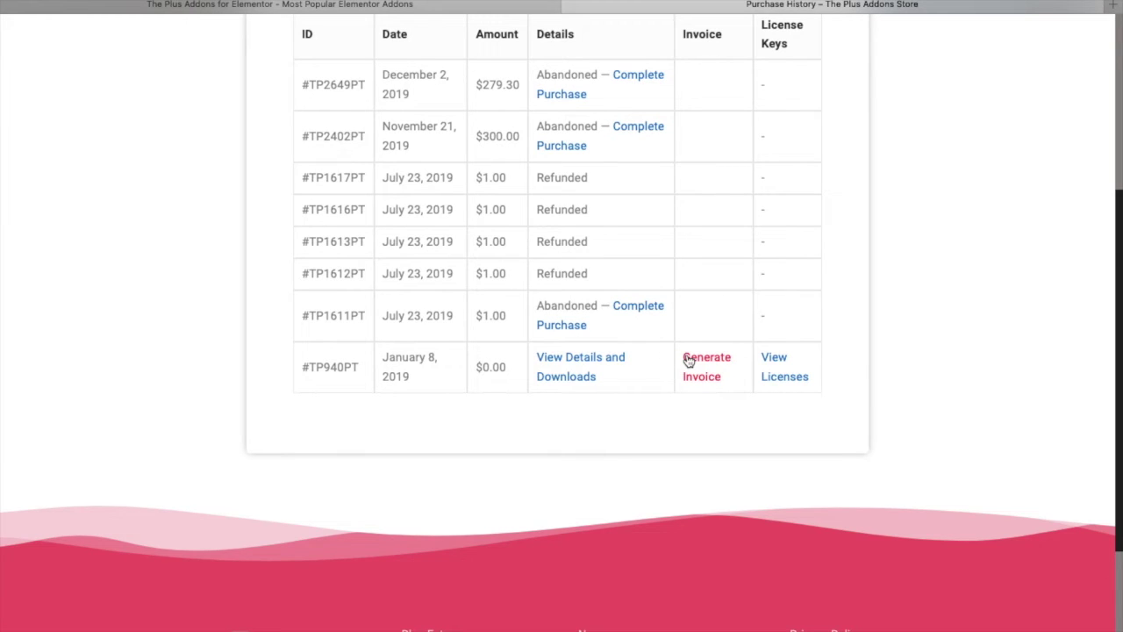
pyautogui.click(689, 360)
pyautogui.scroll(-1, 570, 367)
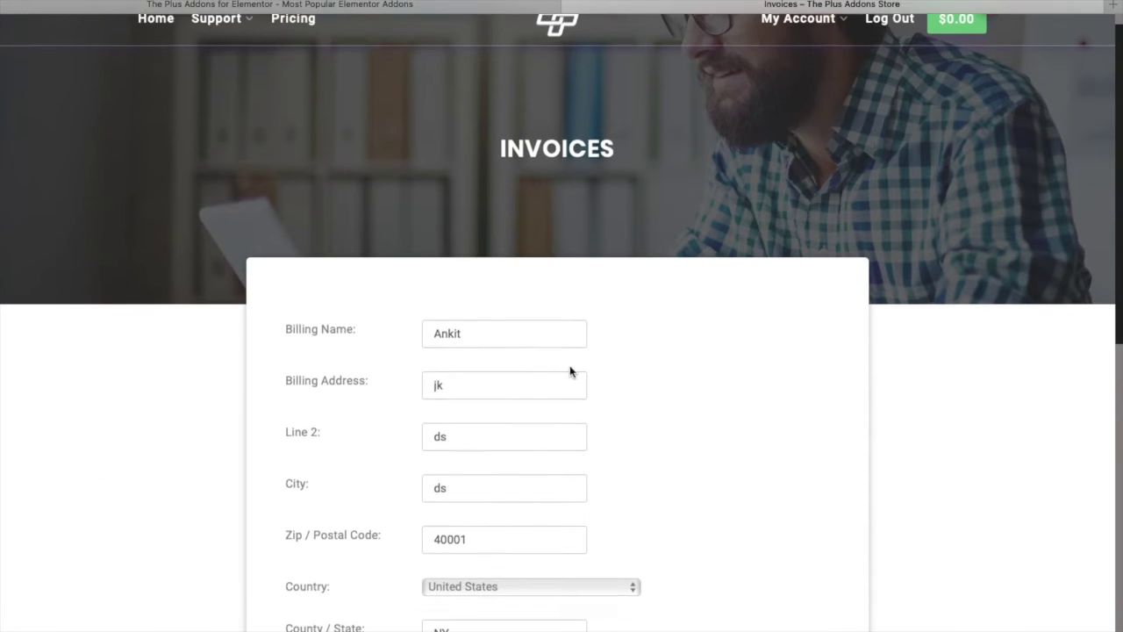
pyautogui.scroll(-3, 570, 367)
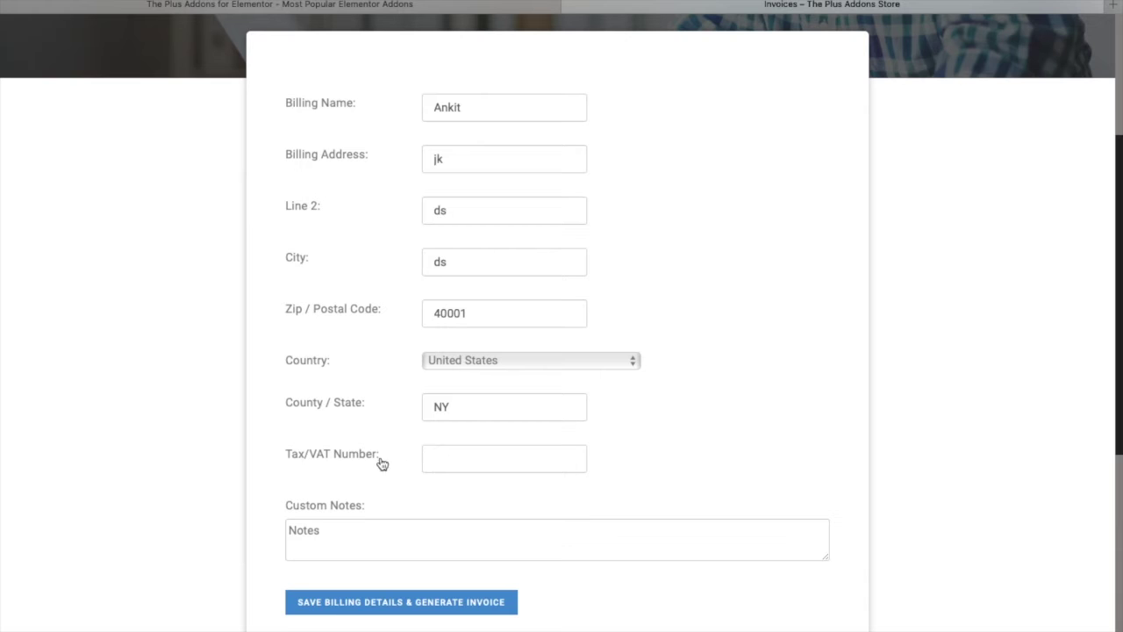
pyautogui.click(464, 459)
pyautogui.scroll(-2, 405, 613)
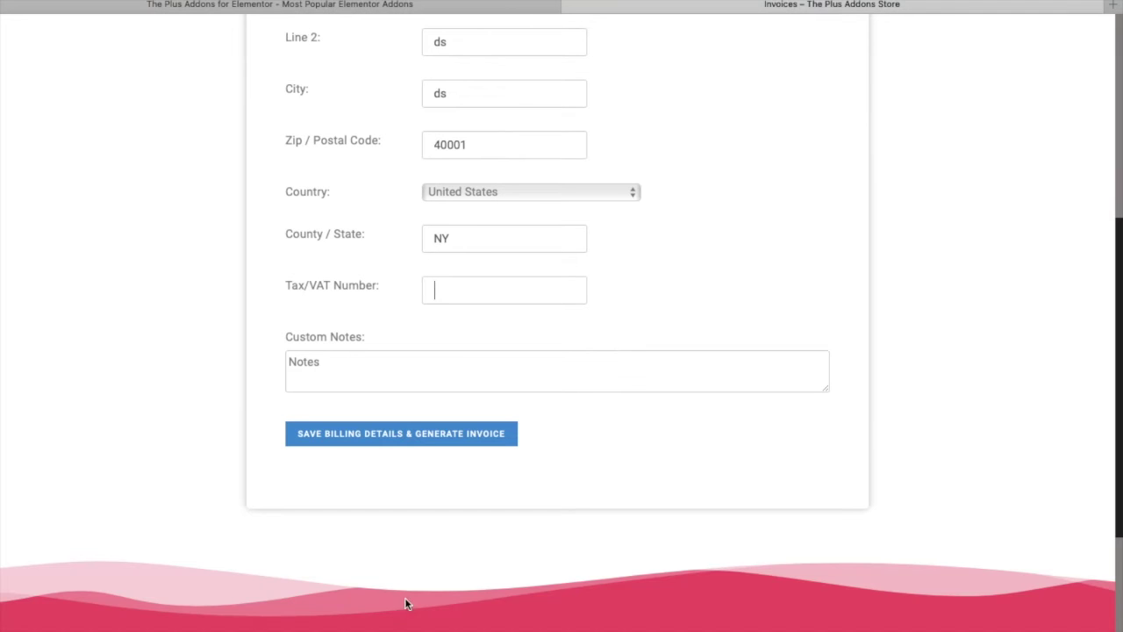
pyautogui.click(425, 434)
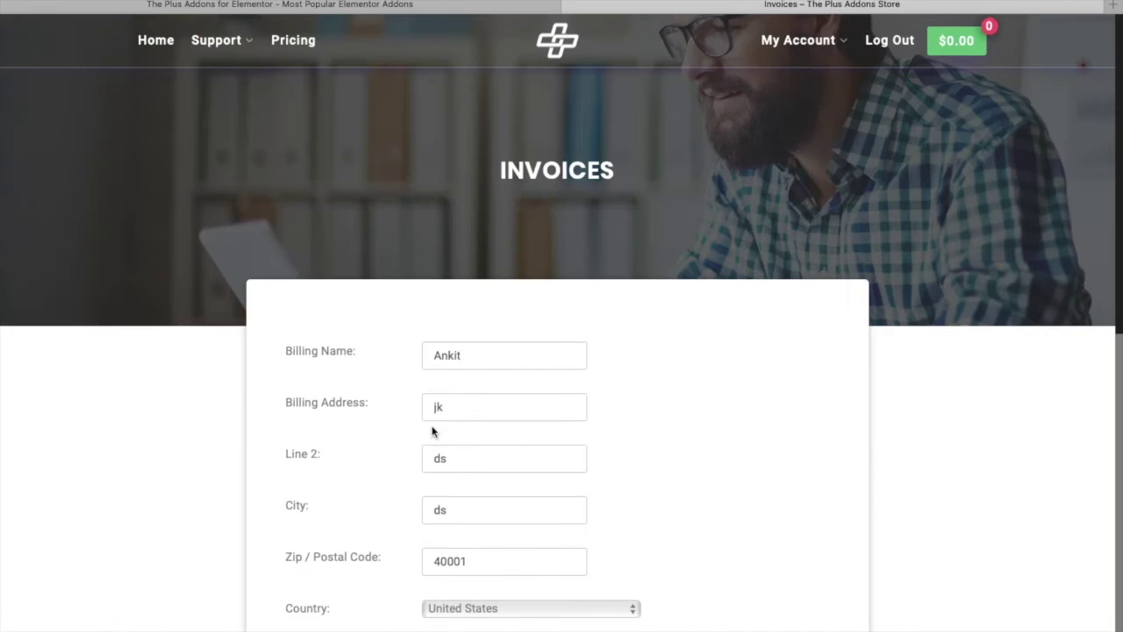
pyautogui.moveTo(825, 36)
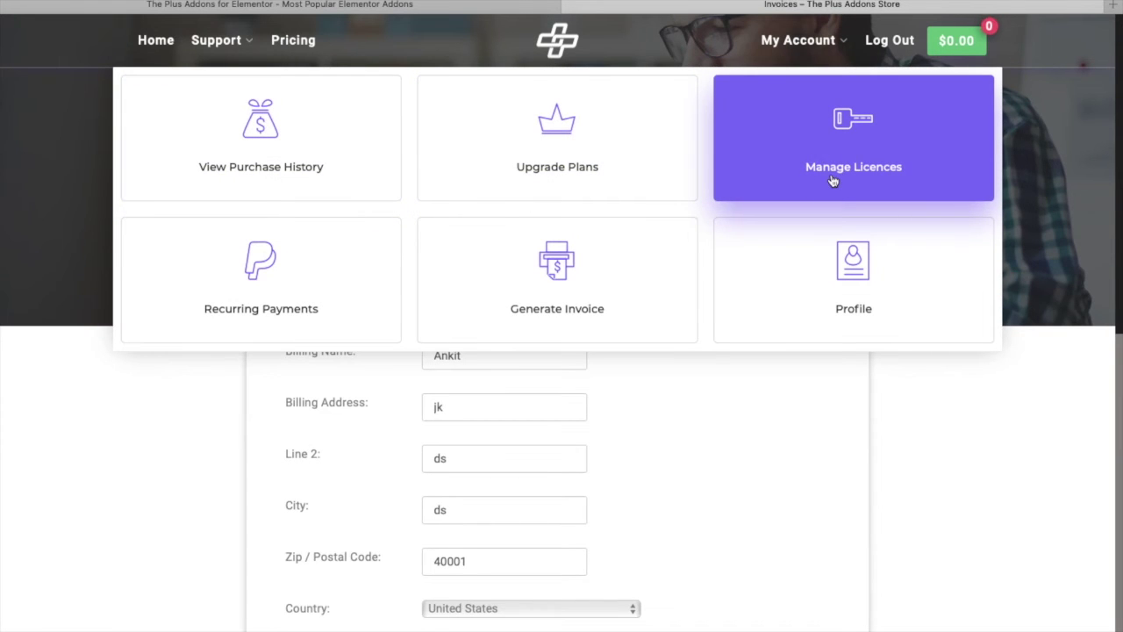
# - Open Manage Licences, view the January 8, 2019 order's licenses, and go to Manage Sites
pyautogui.click(832, 180)
pyautogui.scroll(-5, 602, 409)
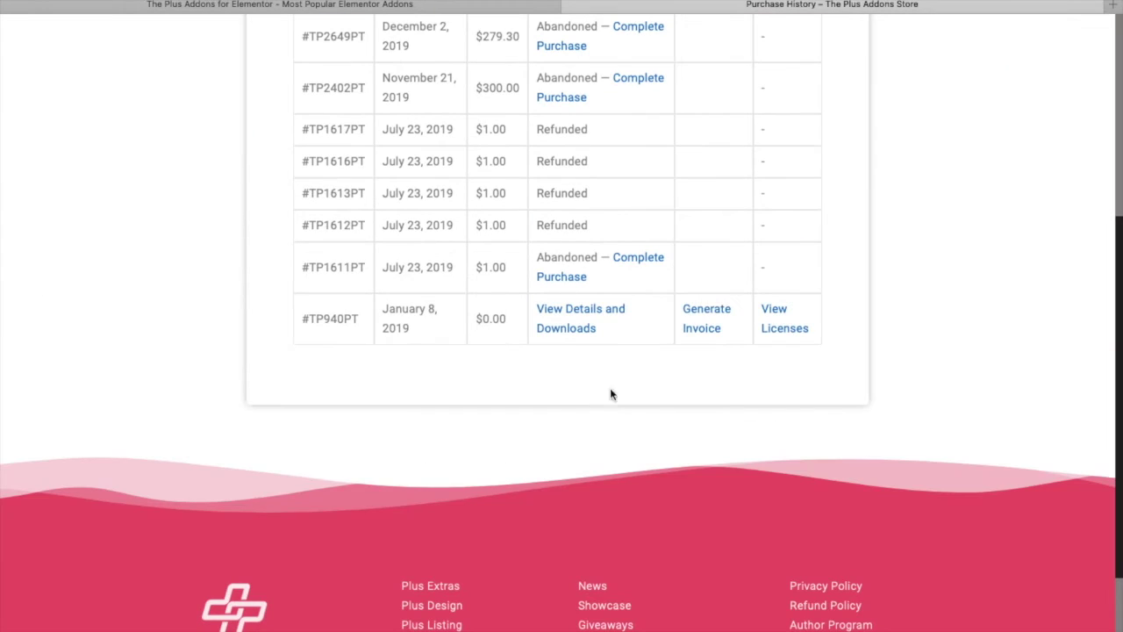
pyautogui.click(784, 328)
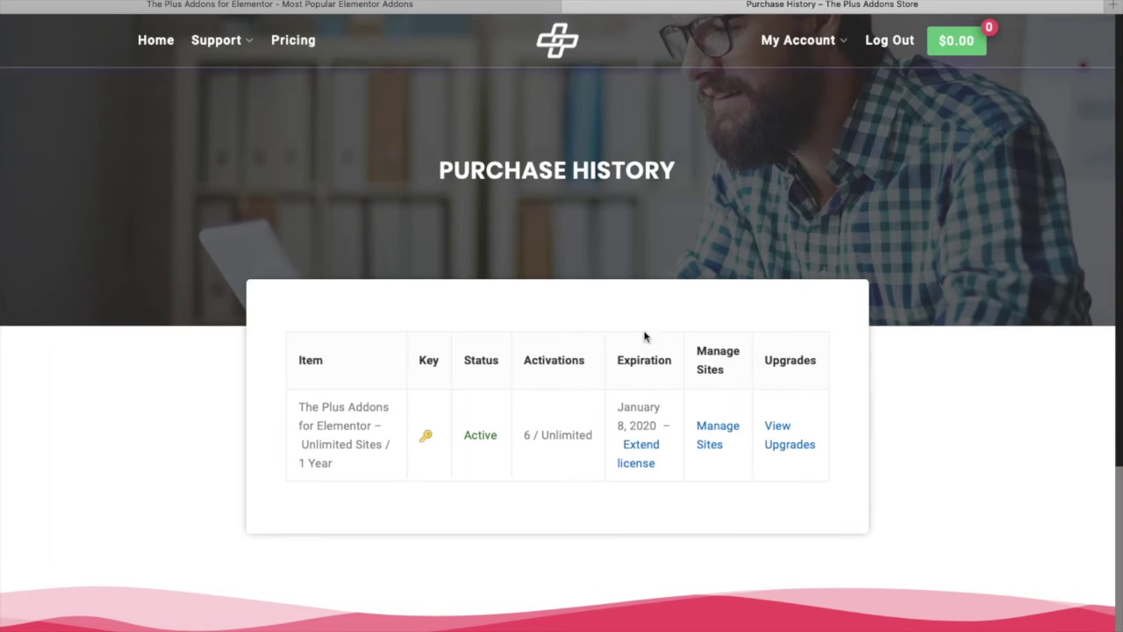
pyautogui.click(706, 430)
pyautogui.click(707, 430)
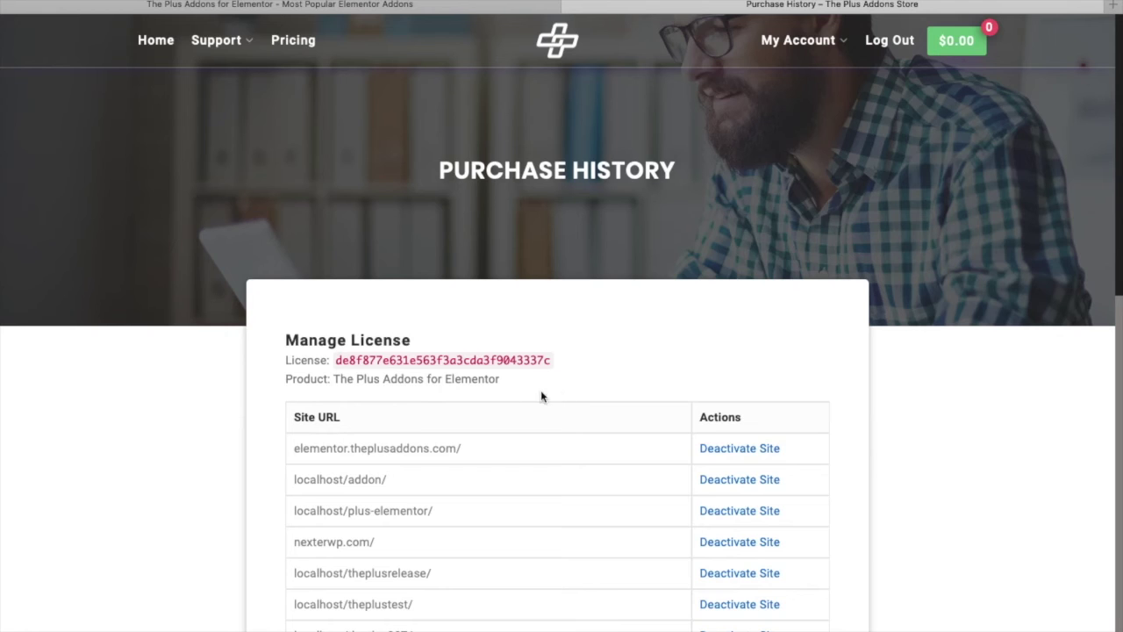
# - Select the license key and copy it to the clipboard
pyautogui.doubleClick(467, 360)
pyautogui.rightClick(468, 360)
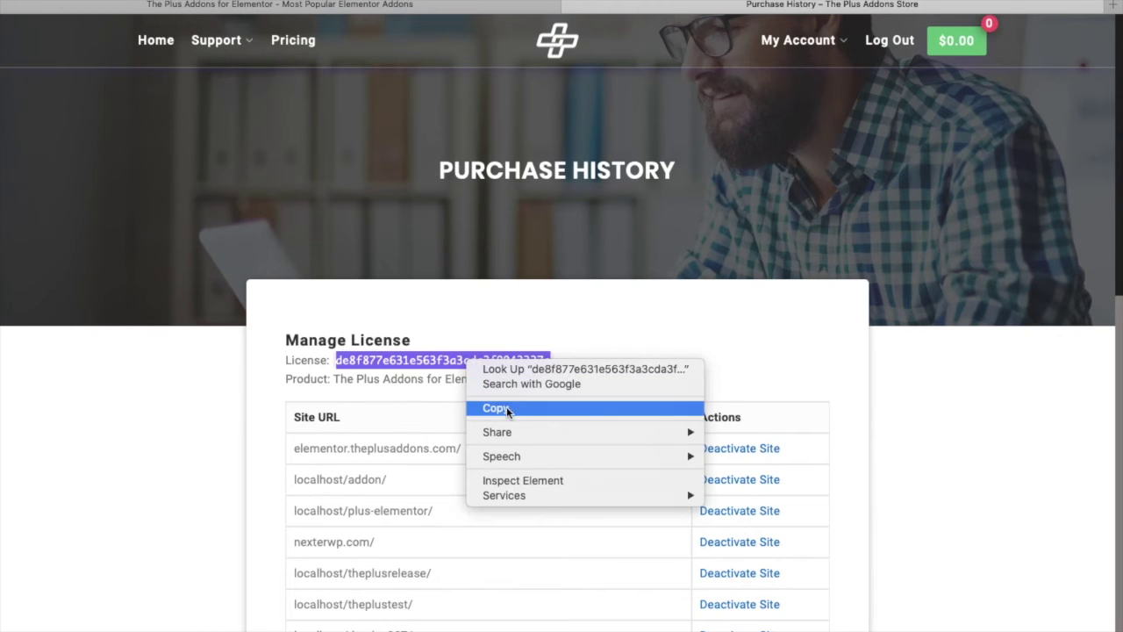
pyautogui.click(500, 408)
pyautogui.click(559, 347)
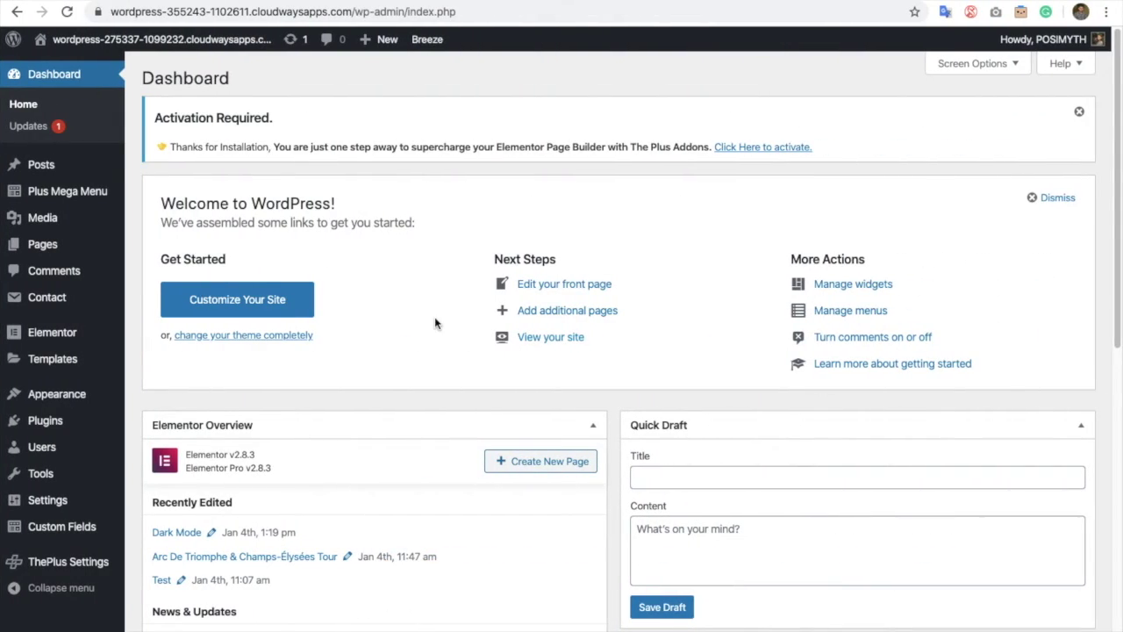
# - Go to Add New plugin and reveal the Upload Plugin form for a zip file
pyautogui.moveTo(119, 426)
pyautogui.scroll(-3, 322, 381)
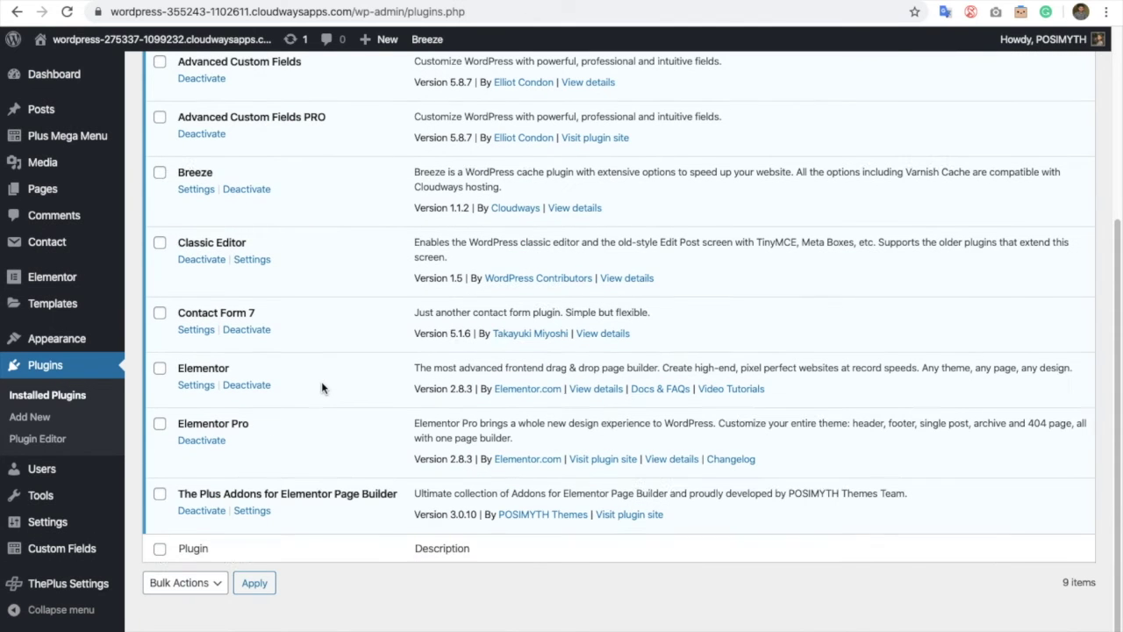
pyautogui.tripleClick(270, 495)
pyautogui.click(351, 493)
pyautogui.scroll(3, 324, 350)
pyautogui.click(233, 84)
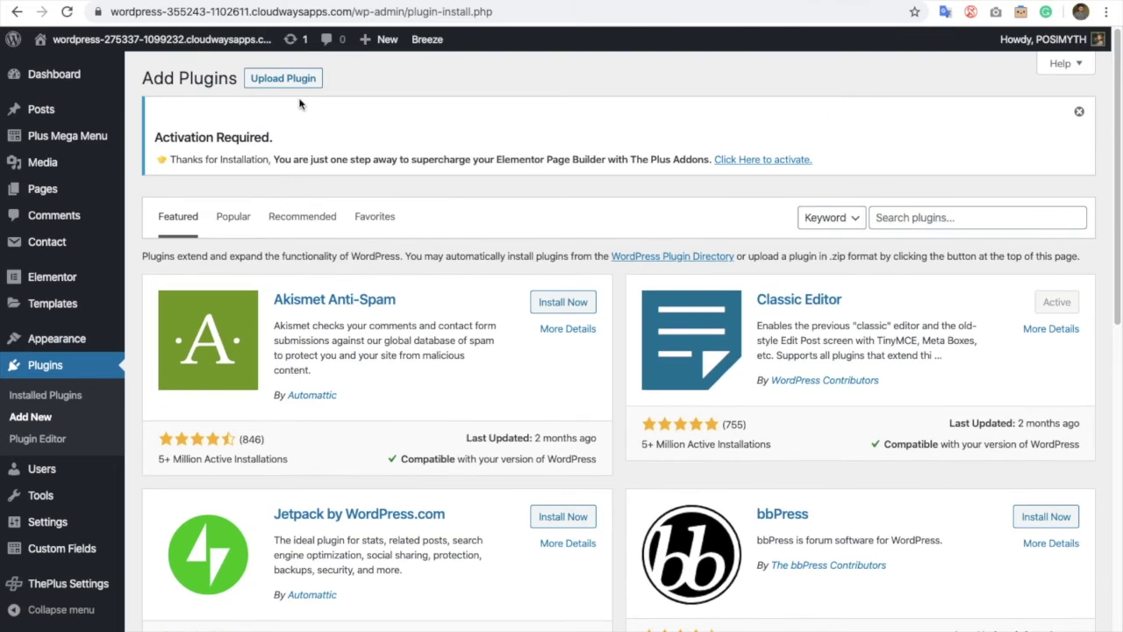
pyautogui.click(284, 79)
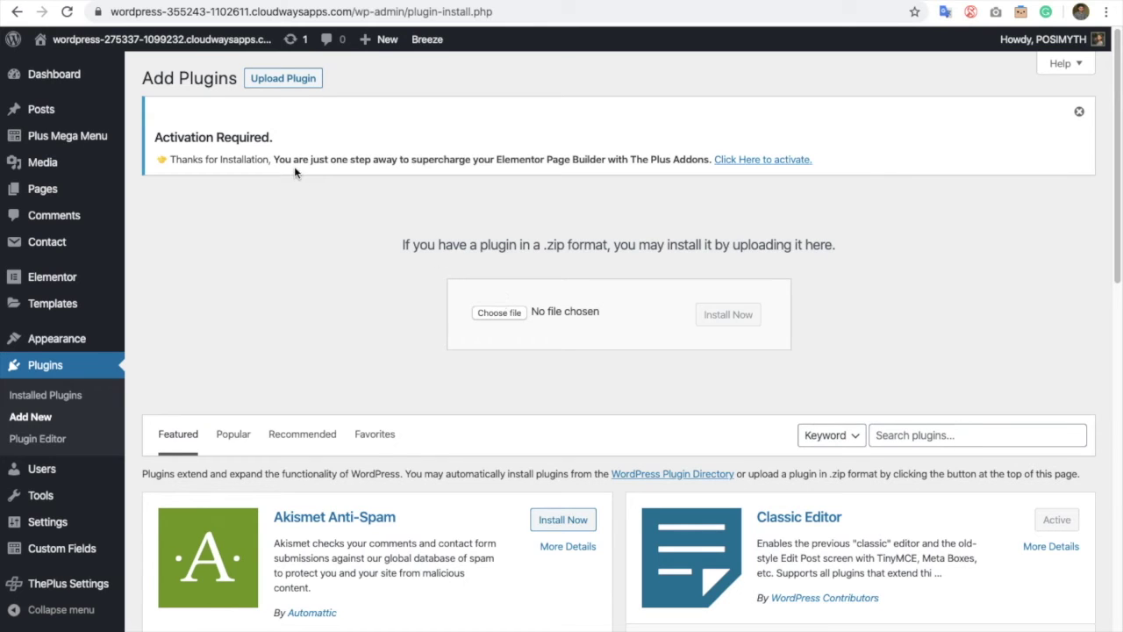
# - Try the notice's activation link, return, then open ThePlus Settings > Activate
pyautogui.moveTo(163, 139); pyautogui.dragTo(898, 175)
pyautogui.click(894, 186)
pyautogui.click(760, 159)
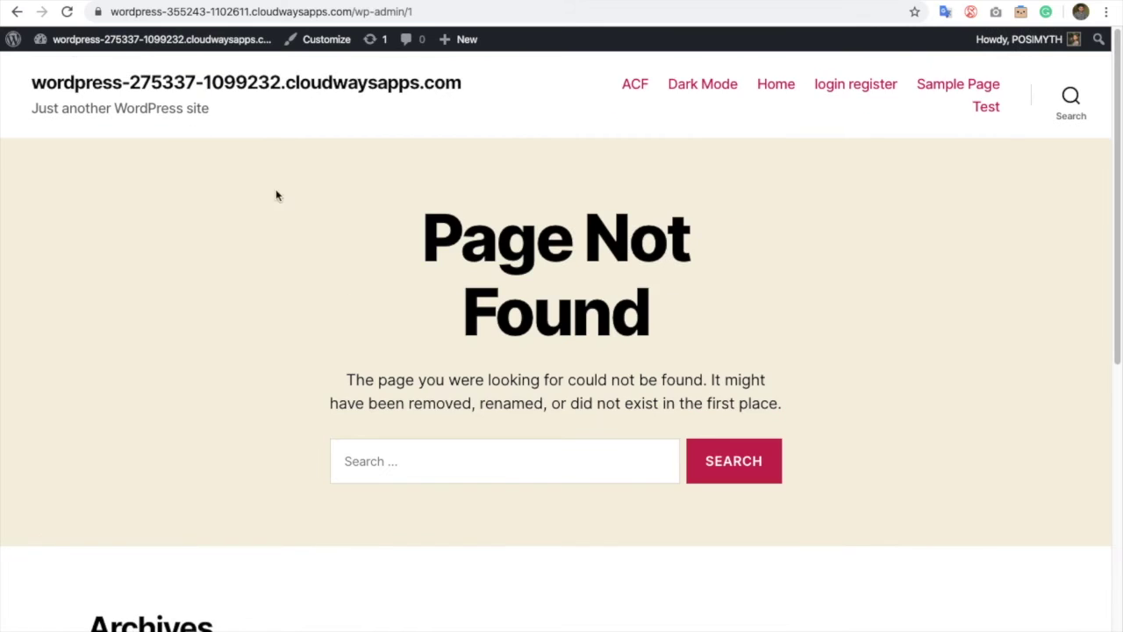
pyautogui.click(17, 12)
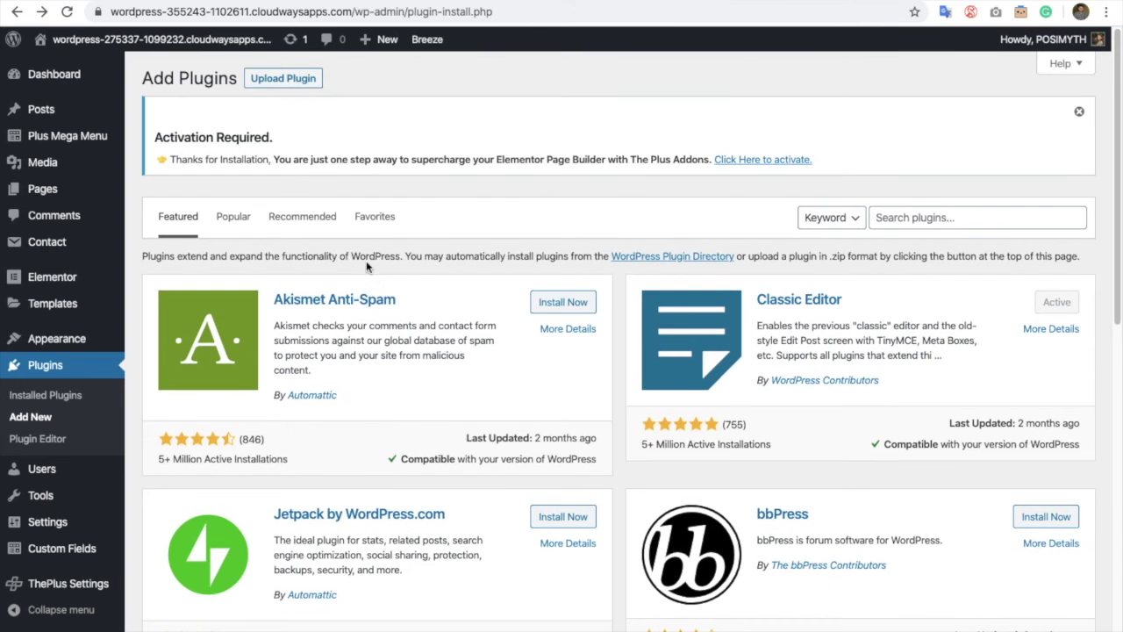
pyautogui.scroll(-8, 366, 263)
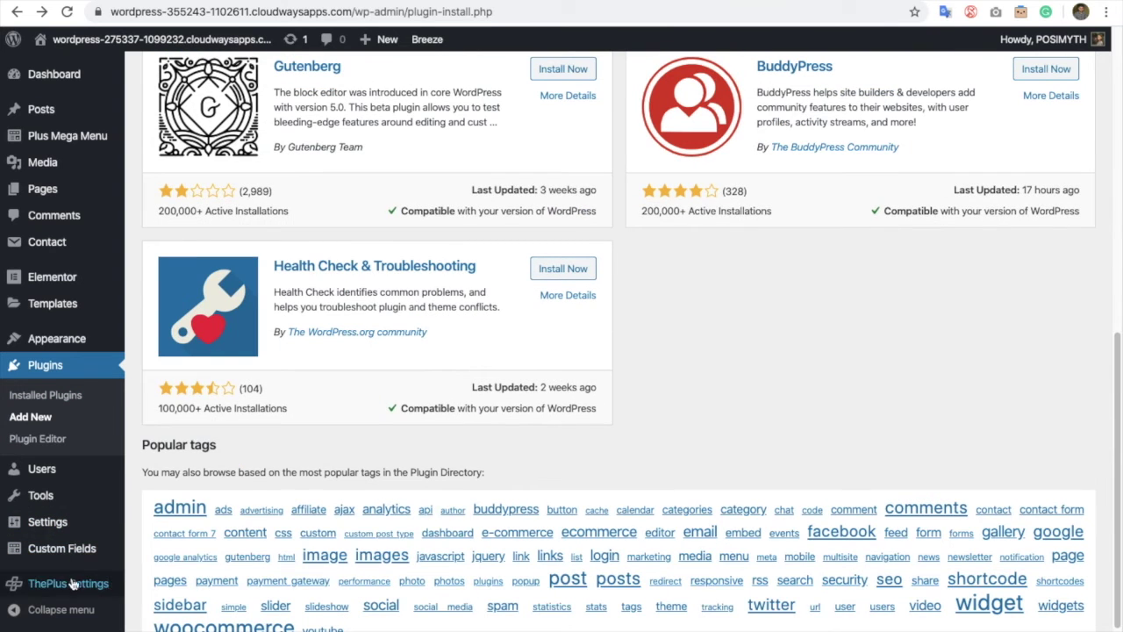
pyautogui.moveTo(74, 584)
pyautogui.click(162, 598)
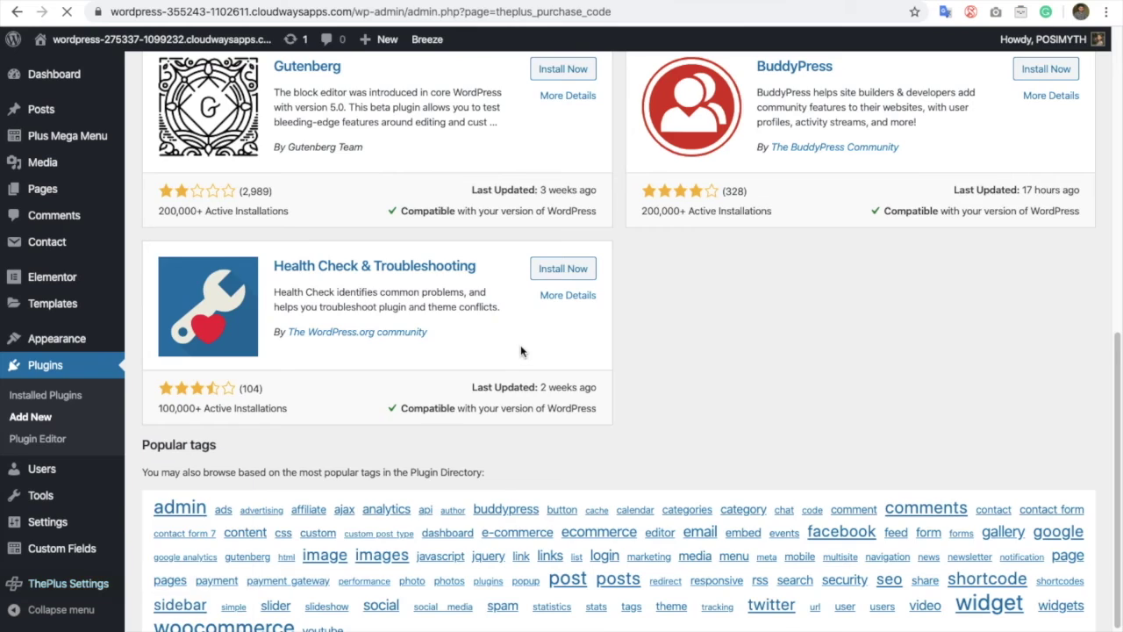
# - Paste the copied licence key into the ThePlus Key field and activate it
pyautogui.scroll(-1, 534, 326)
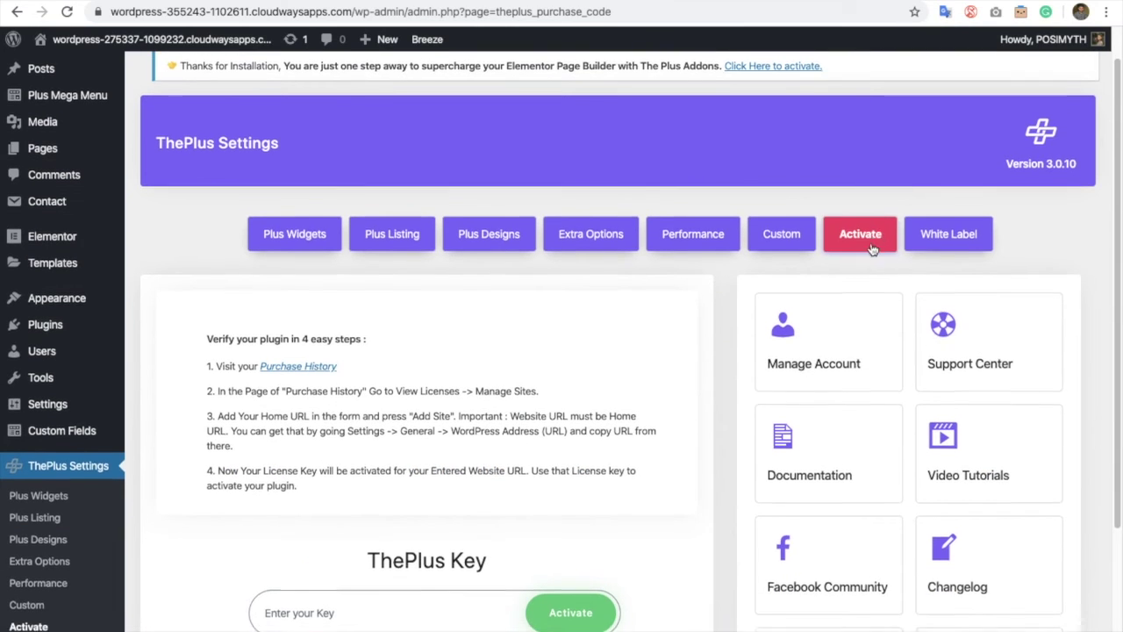
pyautogui.scroll(-2, 555, 344)
pyautogui.click(359, 512)
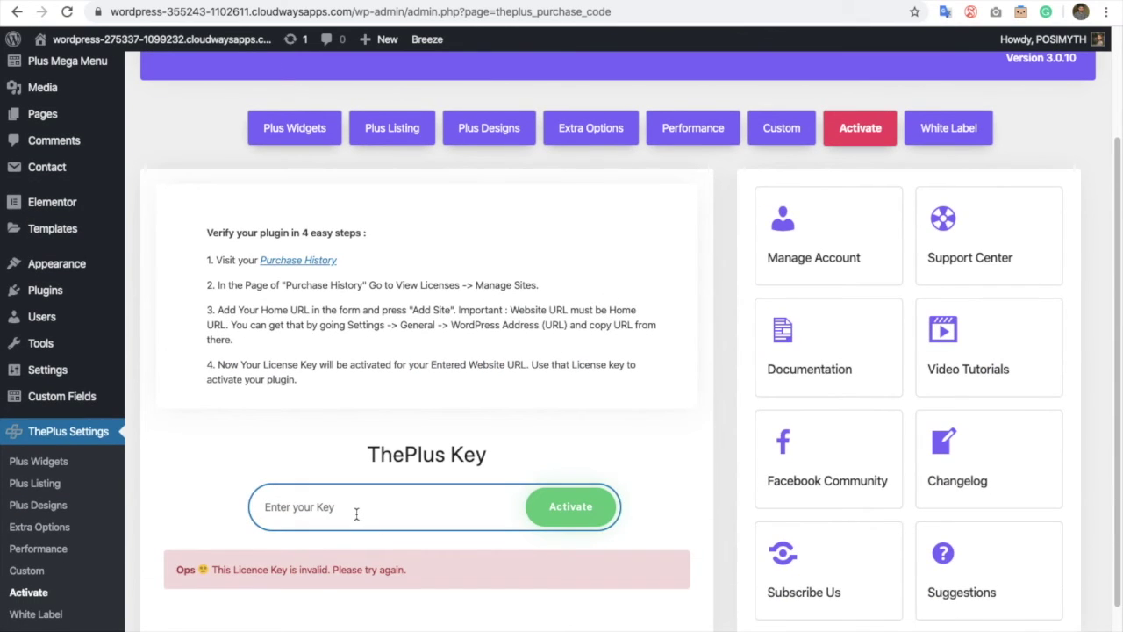
pyautogui.hotkey('ctrl', 'v')
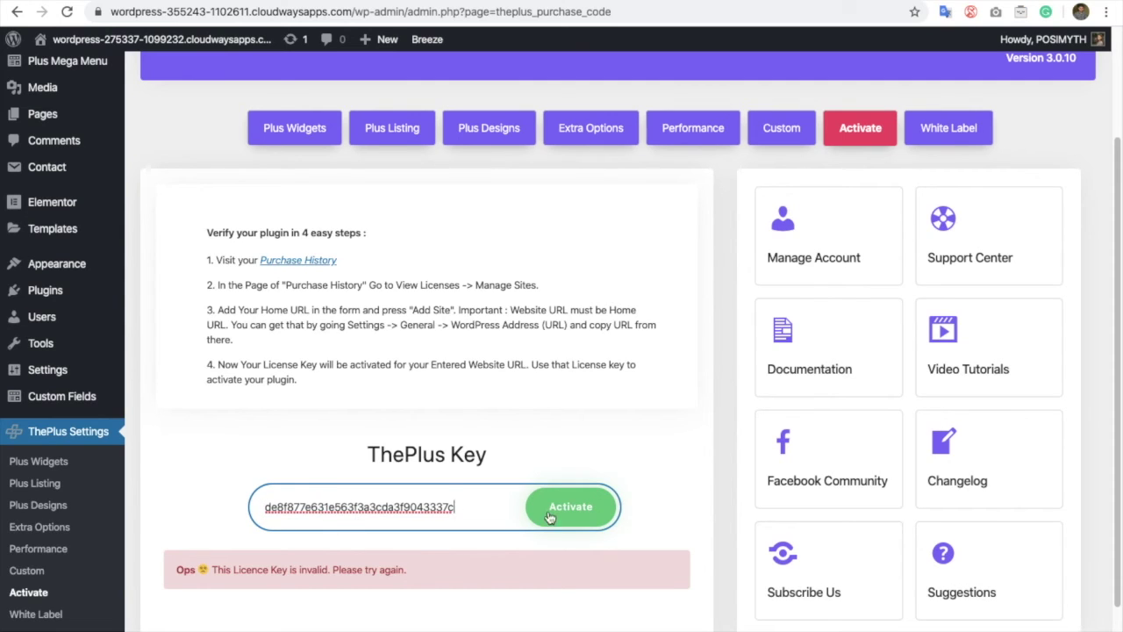
pyautogui.click(582, 506)
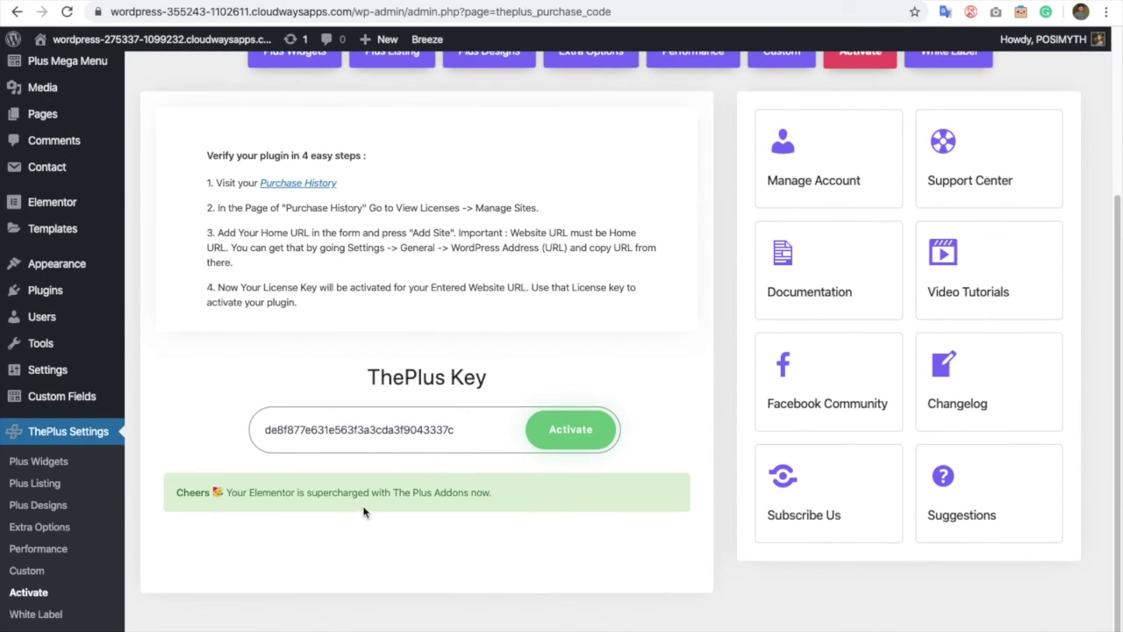
pyautogui.tripleClick(363, 493)
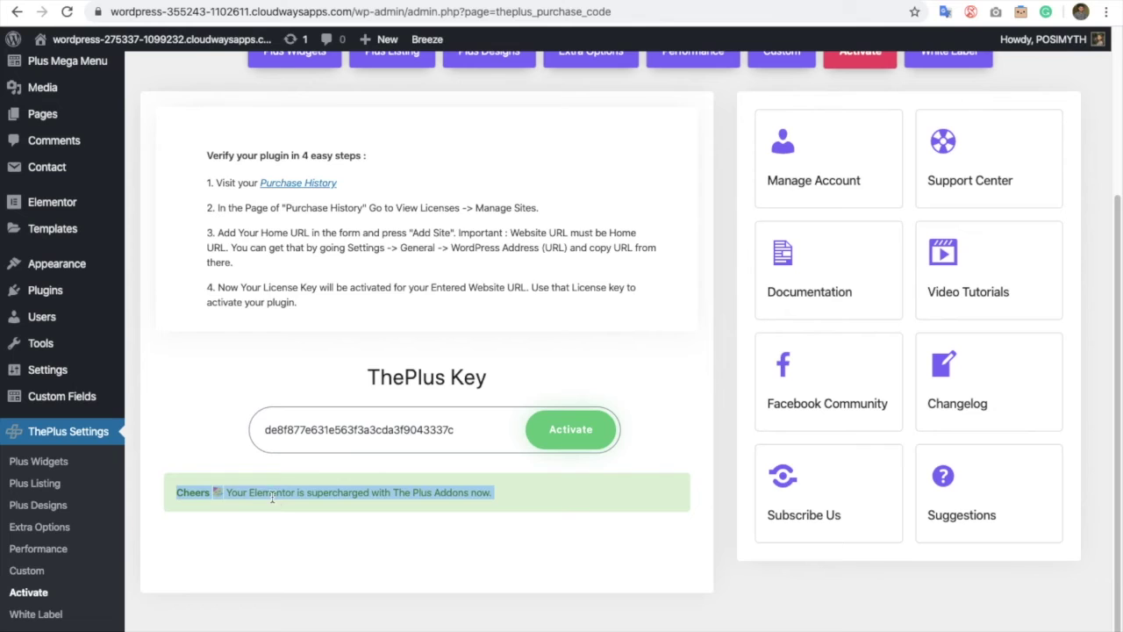
pyautogui.click(430, 549)
# - Open the Plus Designs template library
pyautogui.scroll(1, 443, 526)
pyautogui.scroll(4, 474, 489)
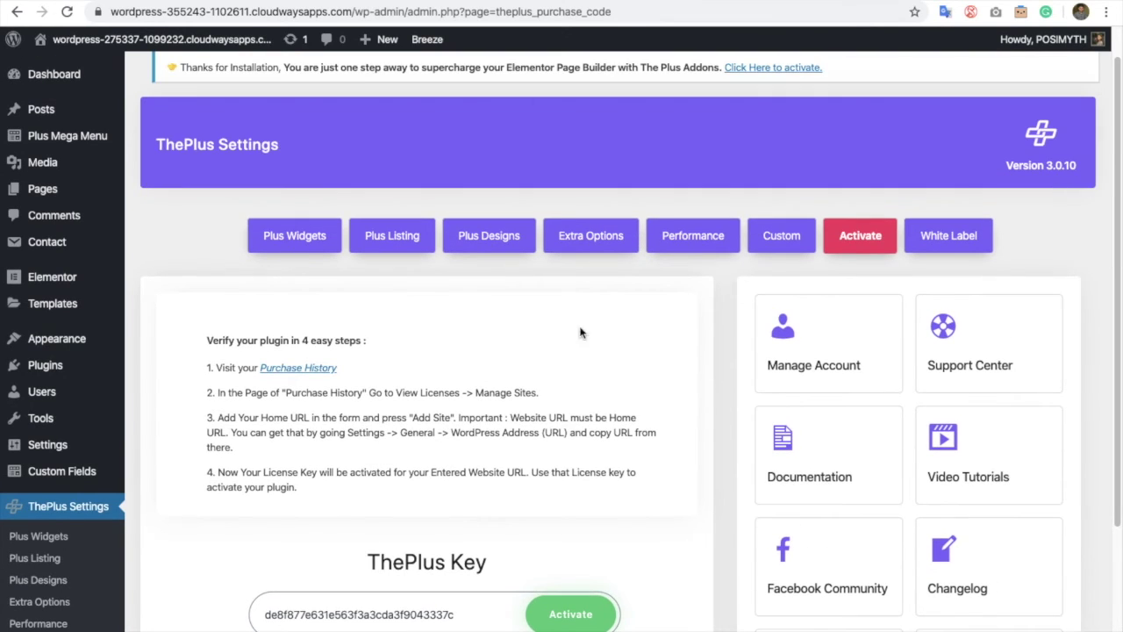
pyautogui.click(502, 243)
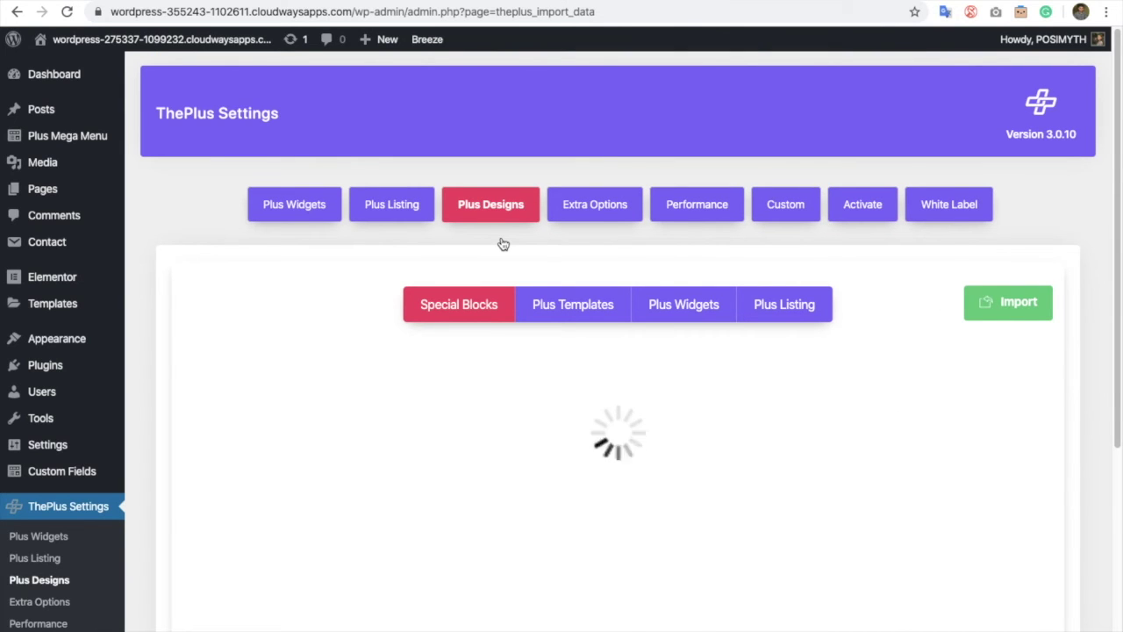
# - Download the Hero Section 1 design, then open and close the template import dialog
pyautogui.scroll(-2, 553, 289)
pyautogui.moveTo(511, 350)
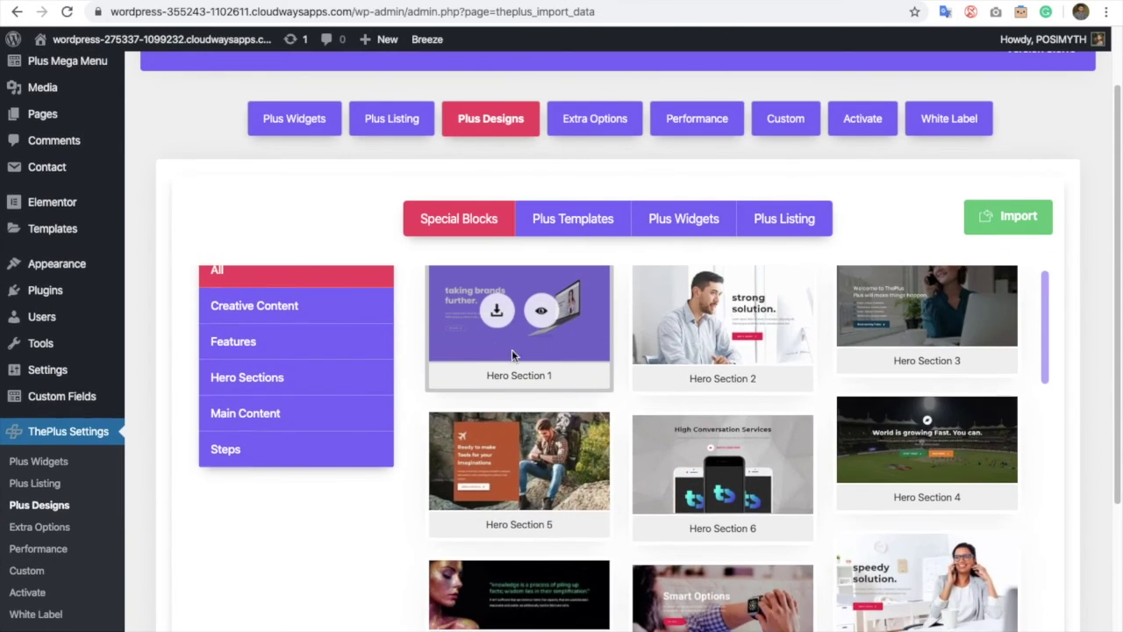
pyautogui.click(507, 321)
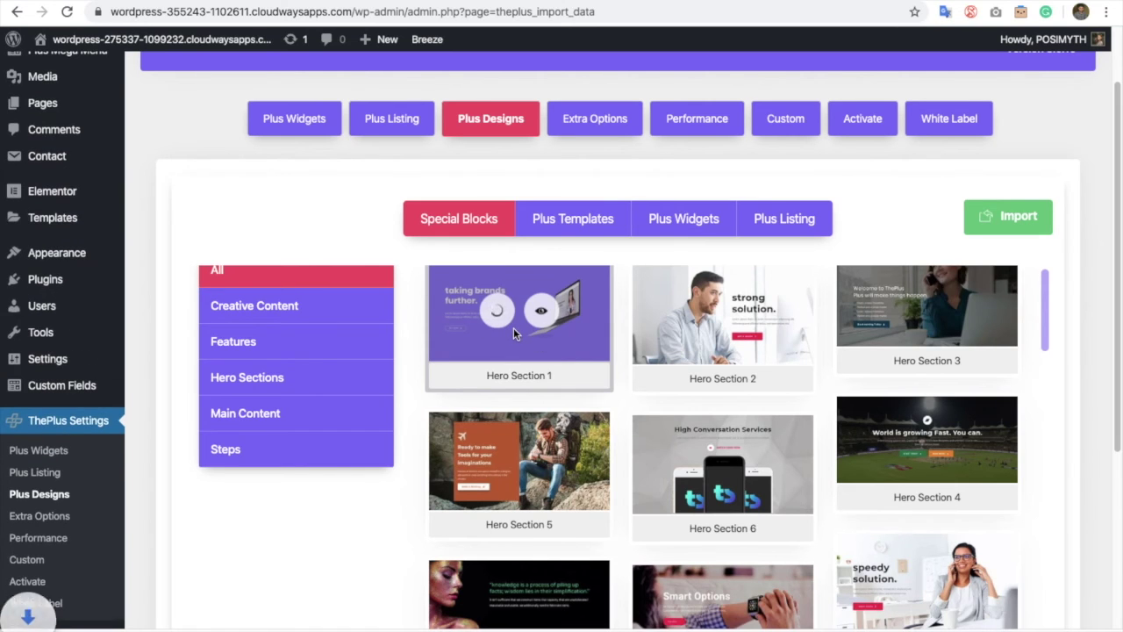
pyautogui.click(1007, 217)
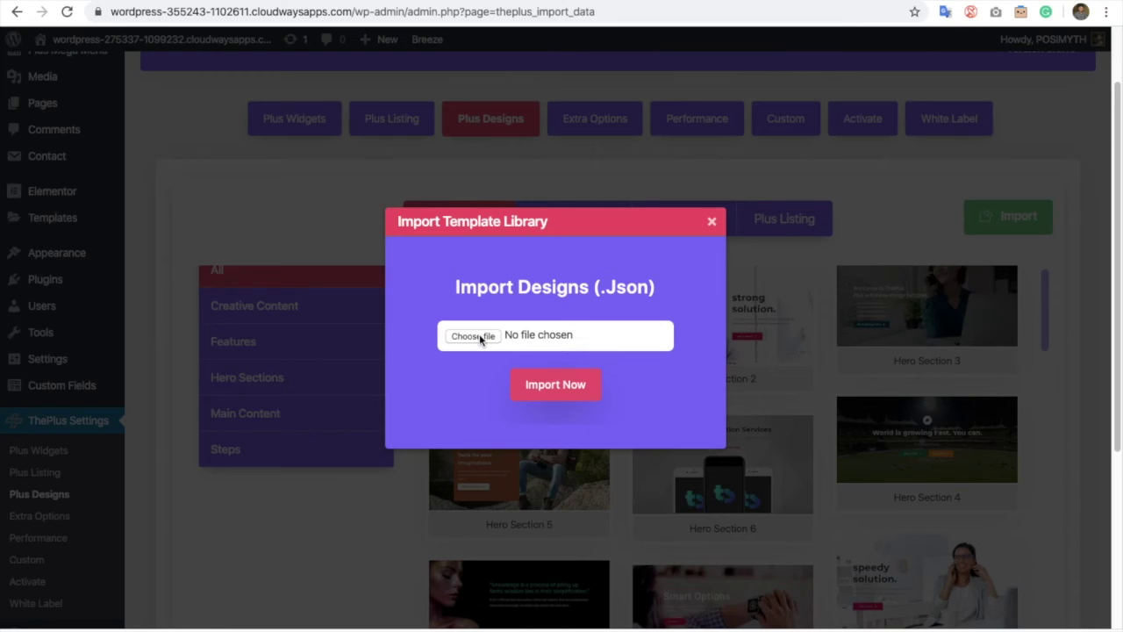
pyautogui.click(713, 222)
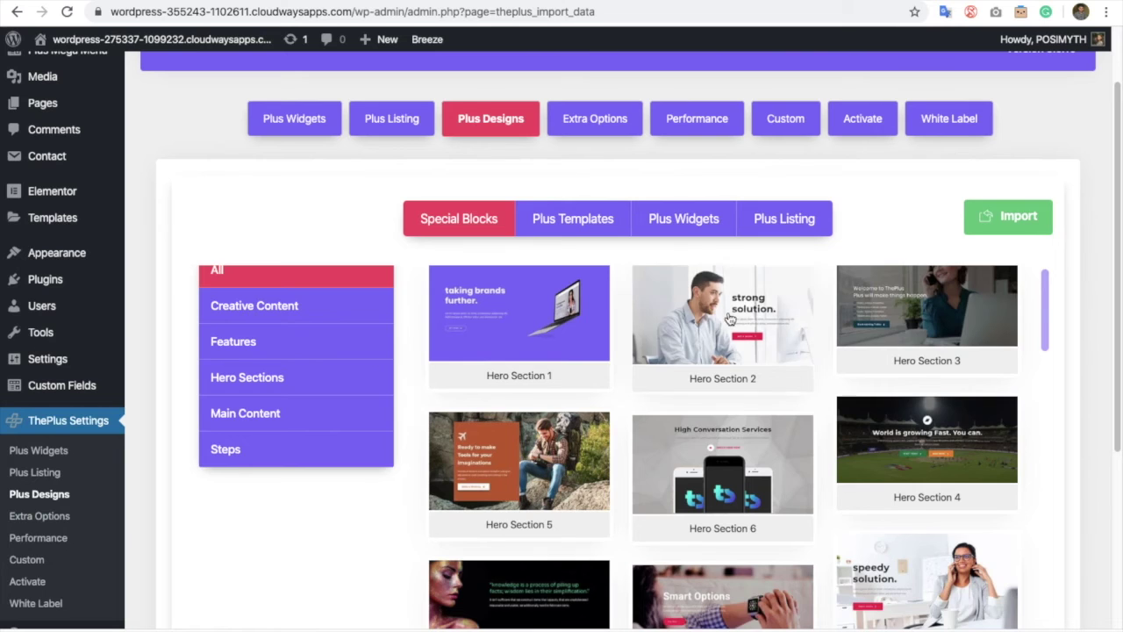
# - Open the Plus Listing post type settings
pyautogui.scroll(2, 567, 256)
pyautogui.click(392, 207)
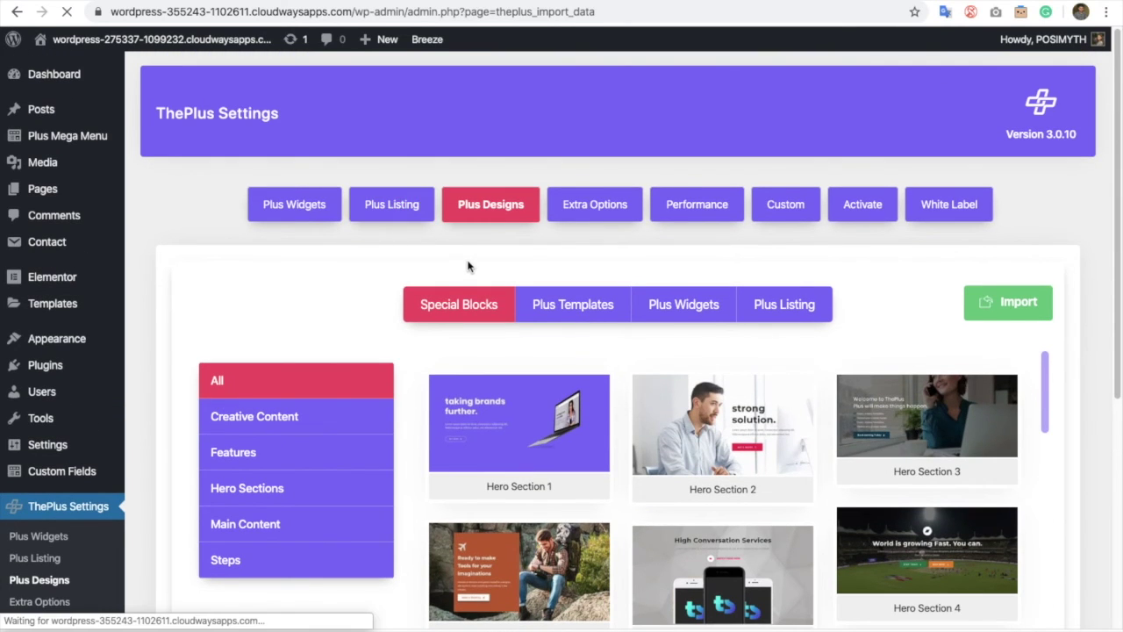
pyautogui.scroll(-2, 509, 409)
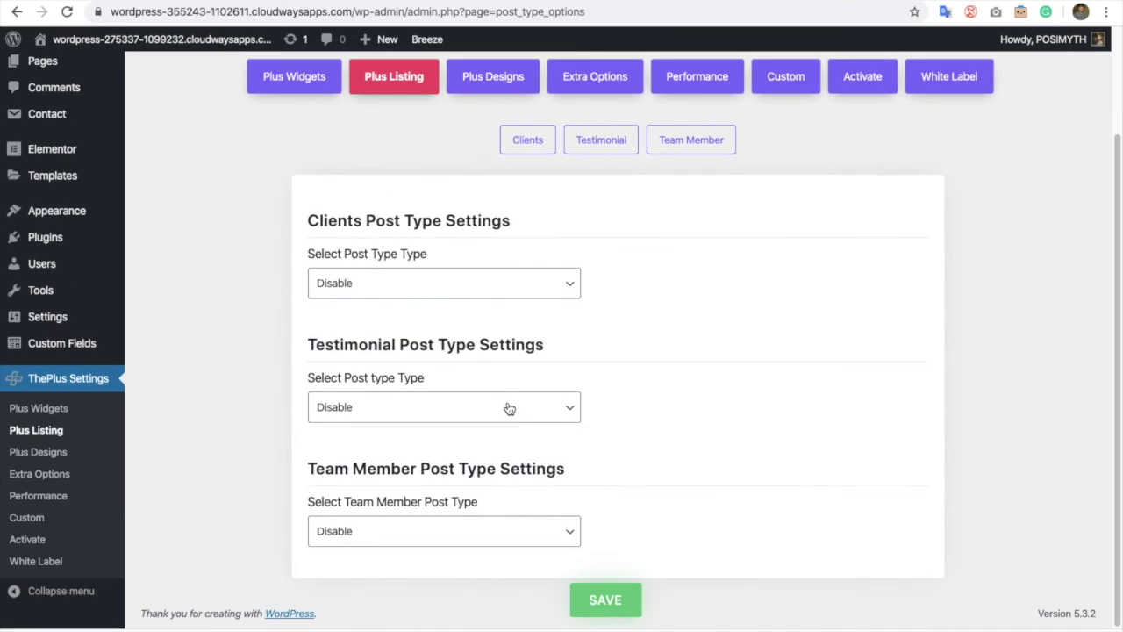
# - Deactivate the licence on the Activate tab and view the Plus Designs verification notice
pyautogui.click(615, 151)
pyautogui.scroll(2, 667, 367)
pyautogui.click(860, 219)
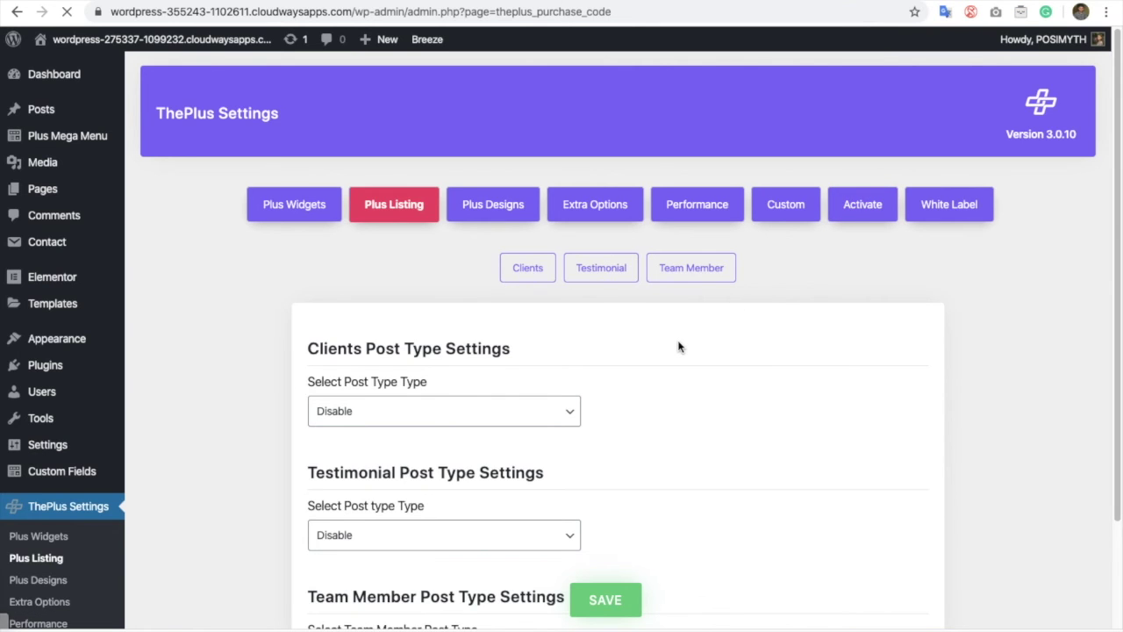
pyautogui.scroll(-2, 453, 505)
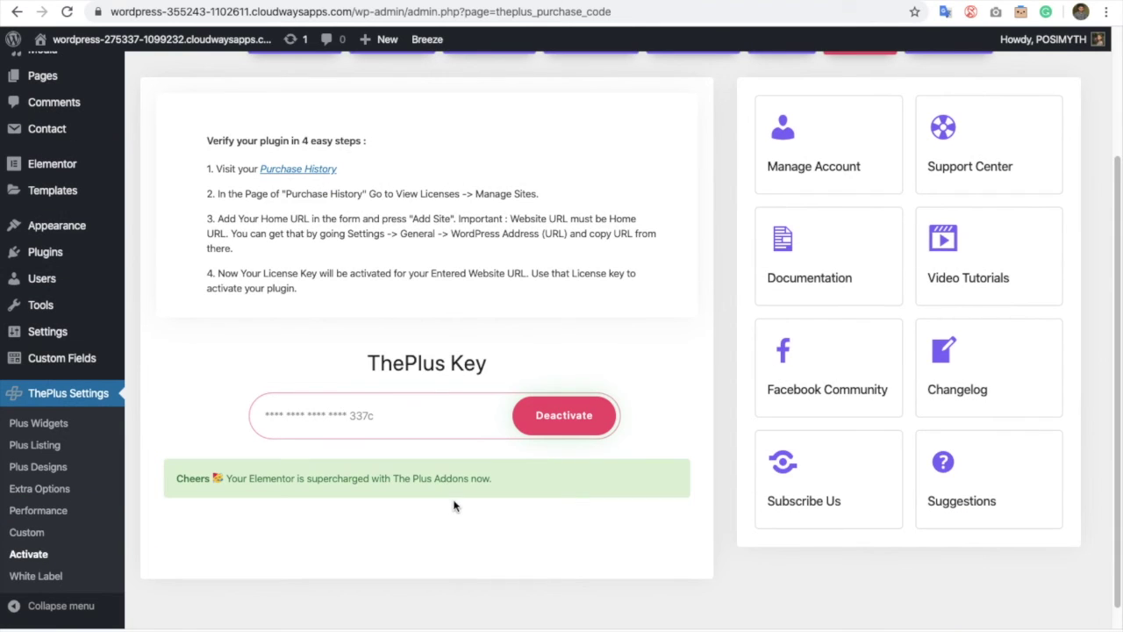
pyautogui.click(593, 420)
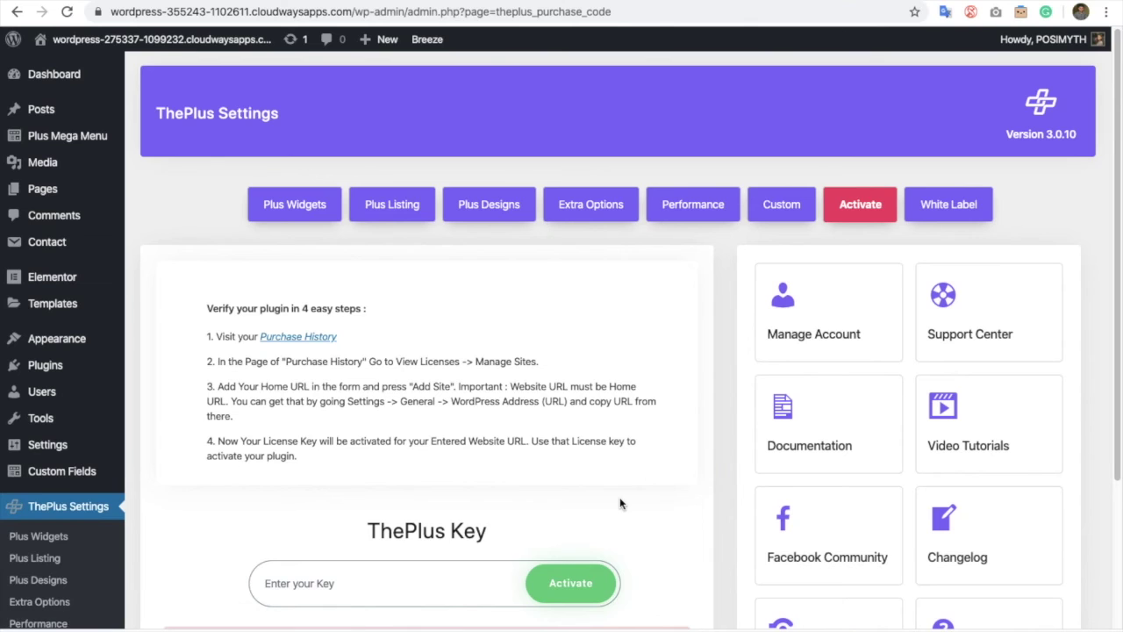
pyautogui.click(511, 203)
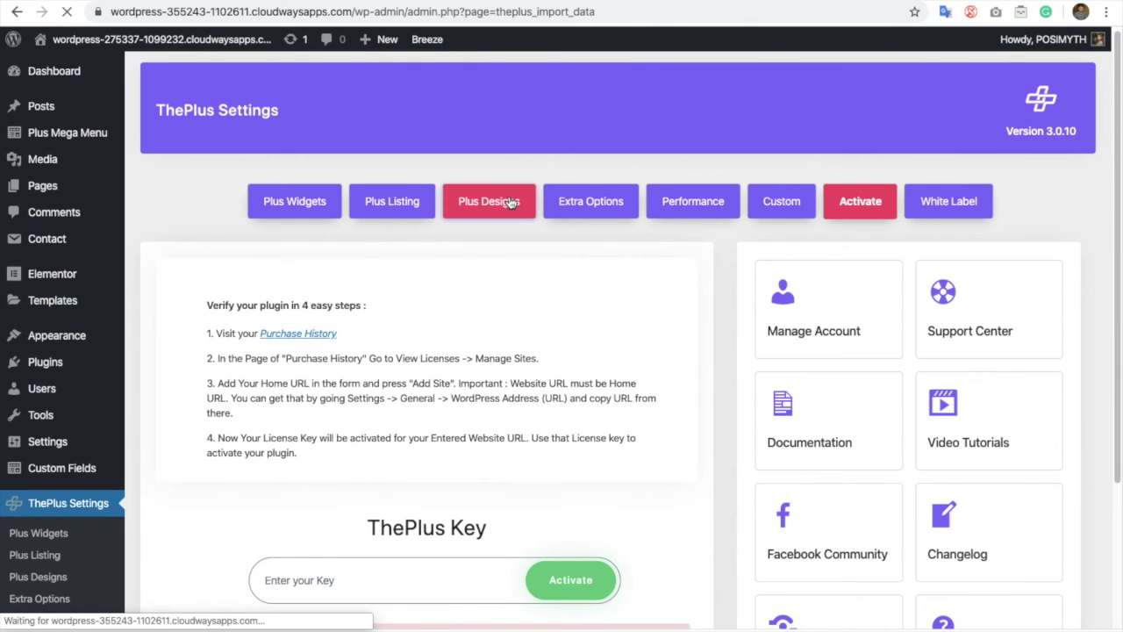
pyautogui.scroll(-3, 614, 560)
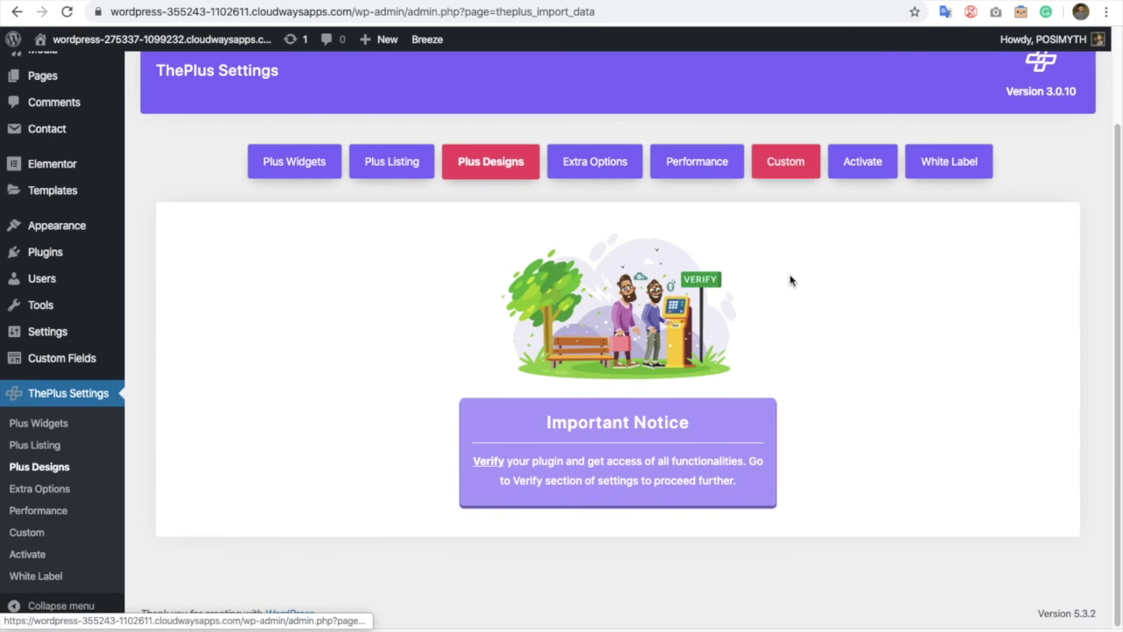
# - Paste the licence key into ThePlus Key again, activate it, and check the green 'Cheers' notice
pyautogui.click(854, 165)
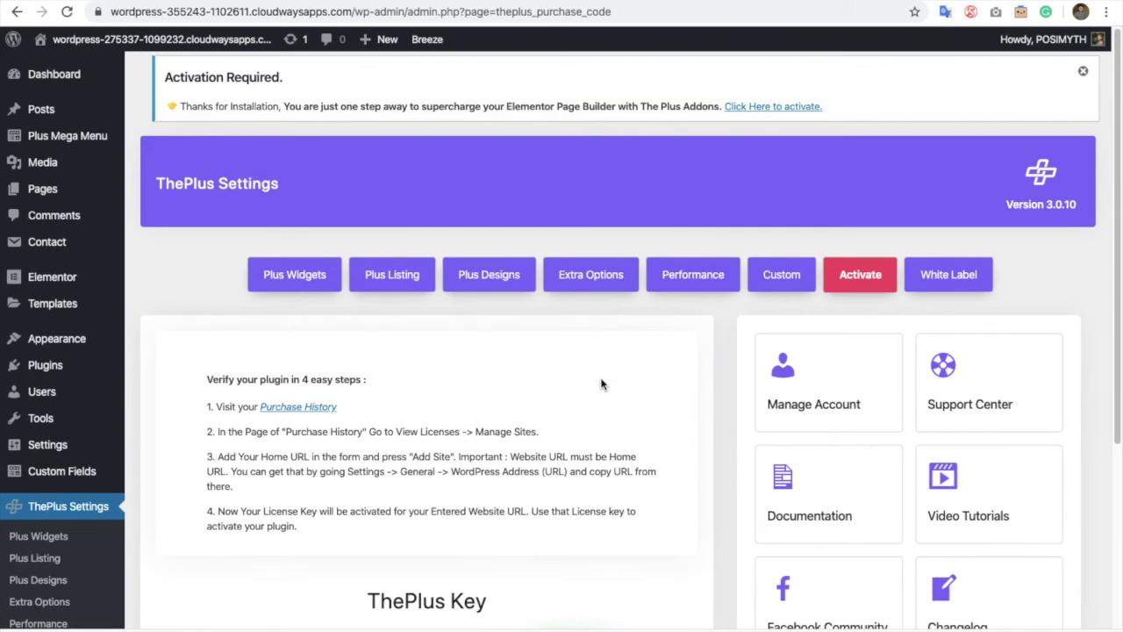
pyautogui.scroll(-4, 526, 412)
pyautogui.click(443, 517)
pyautogui.hotkey('ctrl', 'v')
pyautogui.click(589, 502)
pyautogui.scroll(-4, 605, 456)
pyautogui.scroll(6, 612, 441)
pyautogui.scroll(-6, 611, 435)
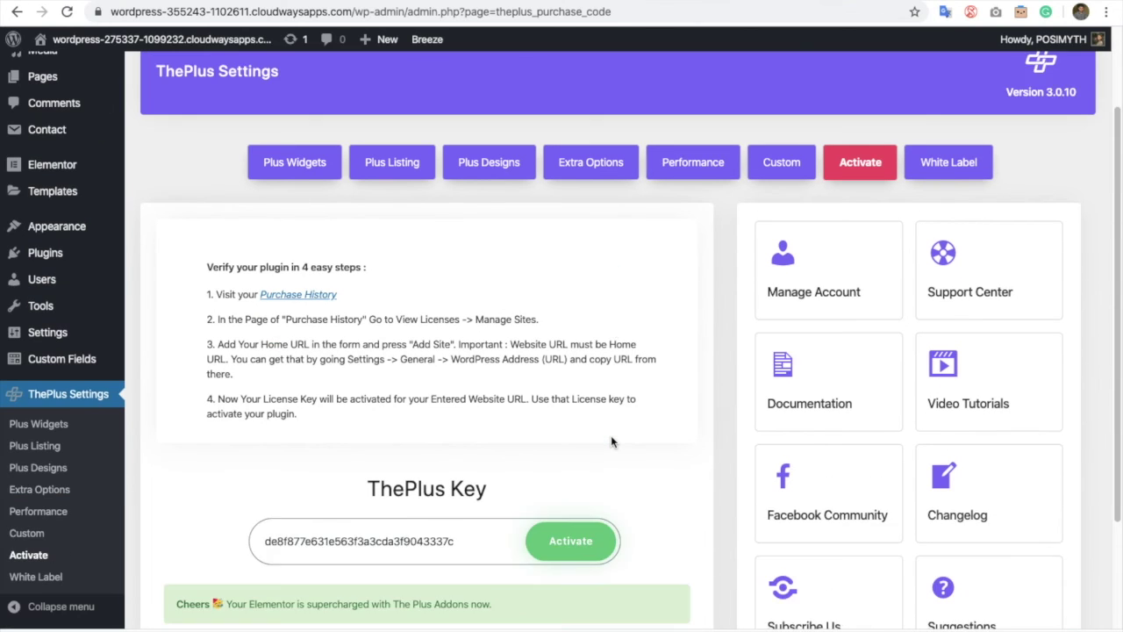
pyautogui.scroll(5, 660, 450)
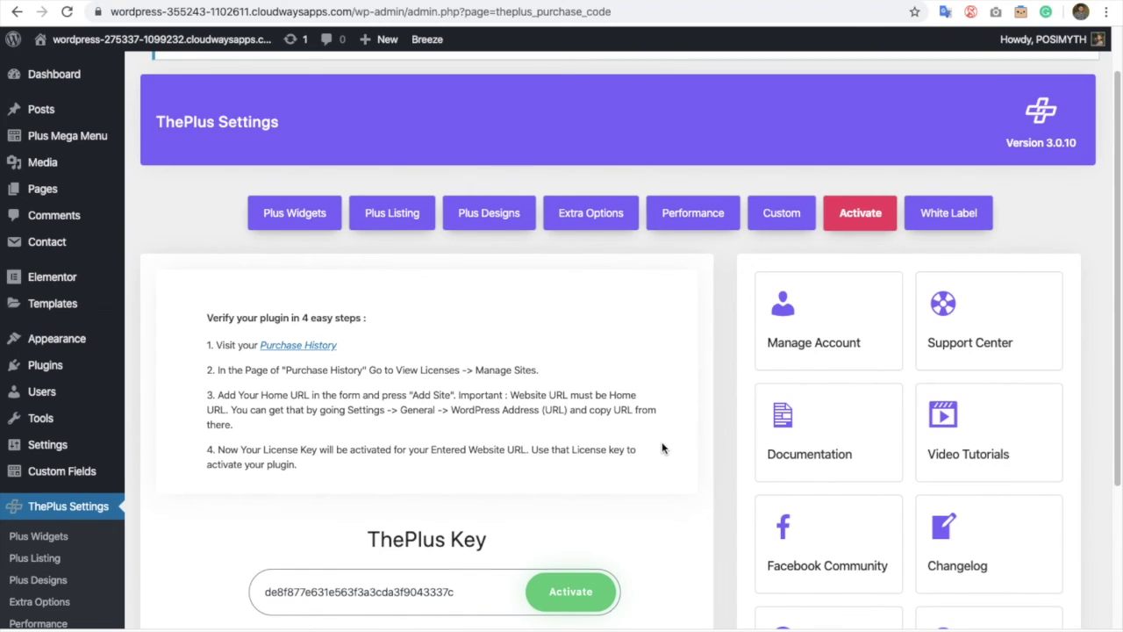
pyautogui.scroll(-3, 662, 448)
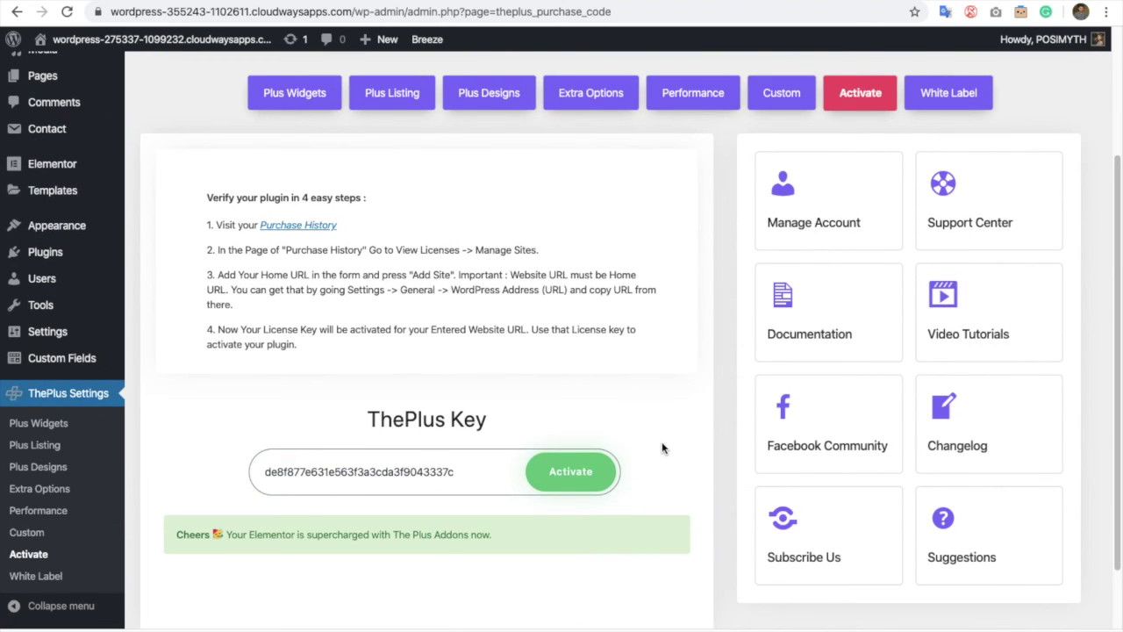
# - Open the POSIMYTH Support Center in a new browser tab
pyautogui.rightClick(976, 222)
pyautogui.click(930, 225)
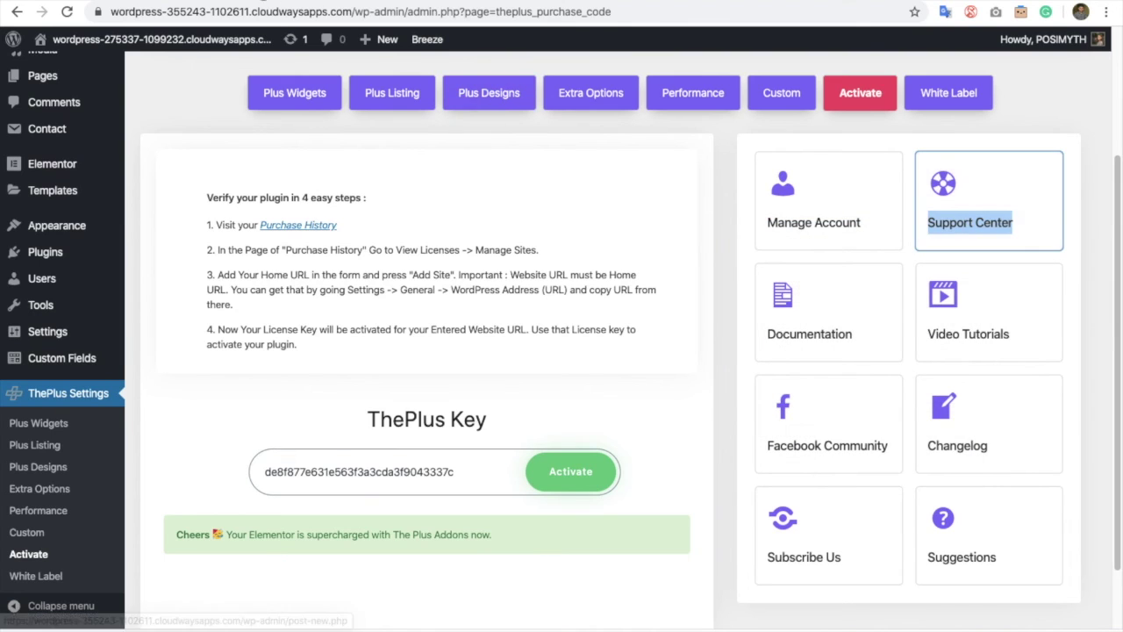
pyautogui.hotkey('ctrl', 'Tab')
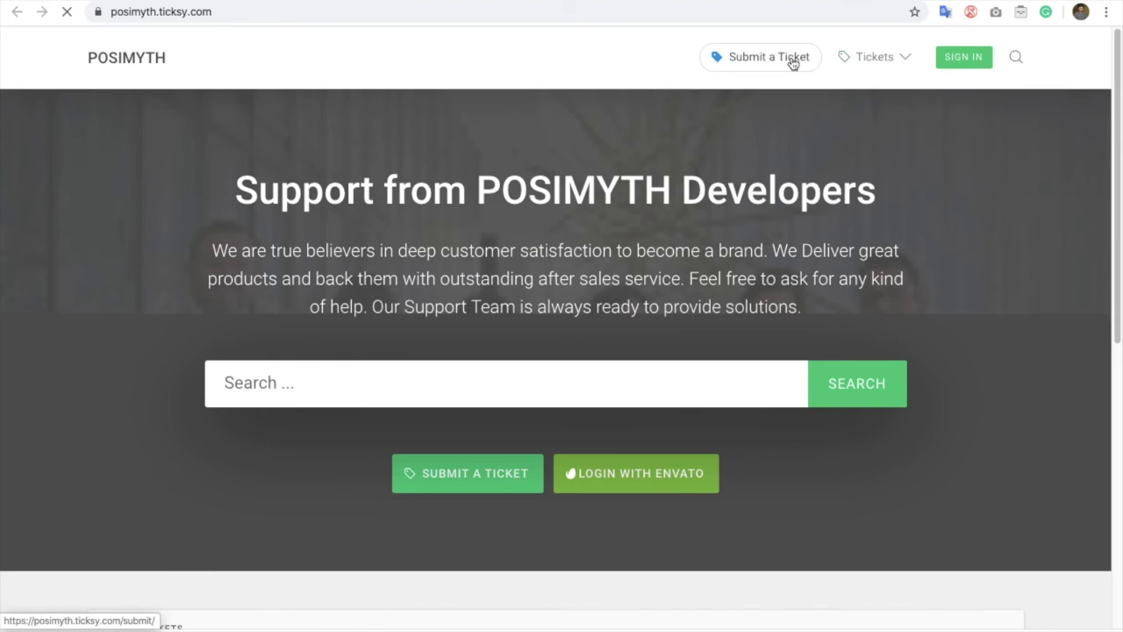
# - Browse the Public Tickets list, then return to the 'Support from POSIMYTH Developers' home page
pyautogui.moveTo(882, 68)
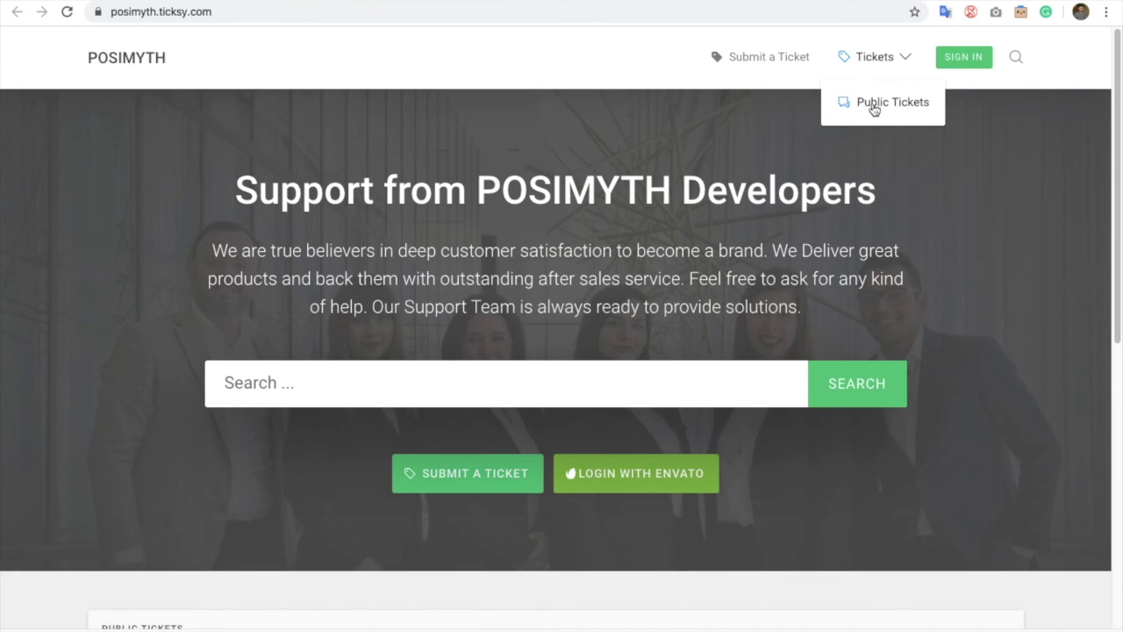
pyautogui.click(871, 103)
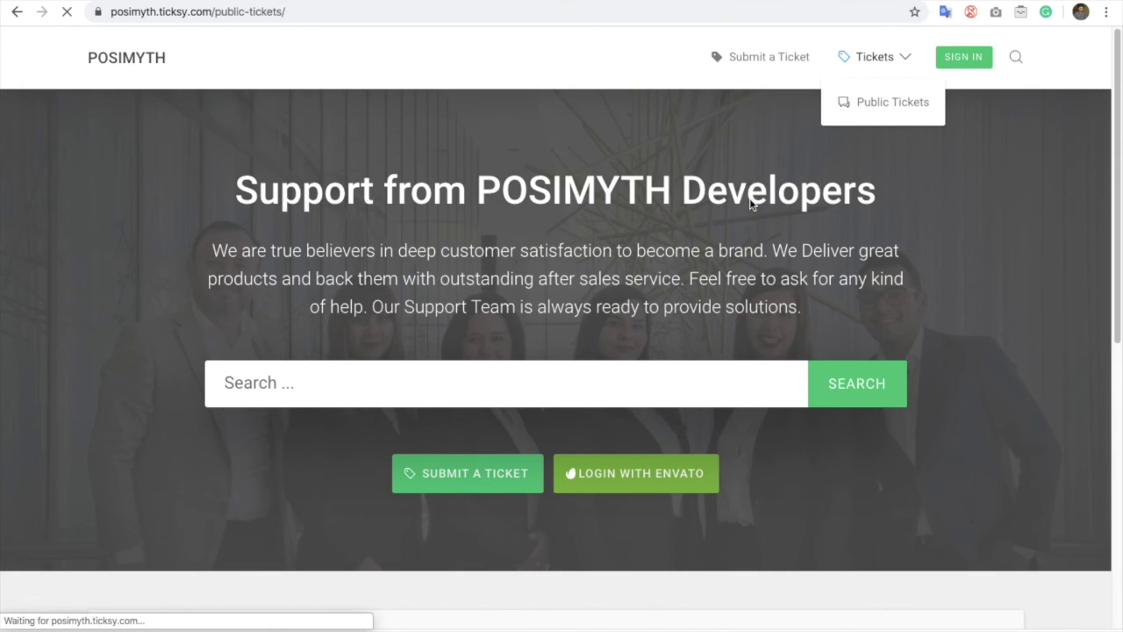
pyautogui.scroll(-10, 424, 352)
pyautogui.scroll(-3, 424, 352)
pyautogui.scroll(14, 423, 394)
pyautogui.scroll(-9, 220, 310)
pyautogui.scroll(9, 236, 311)
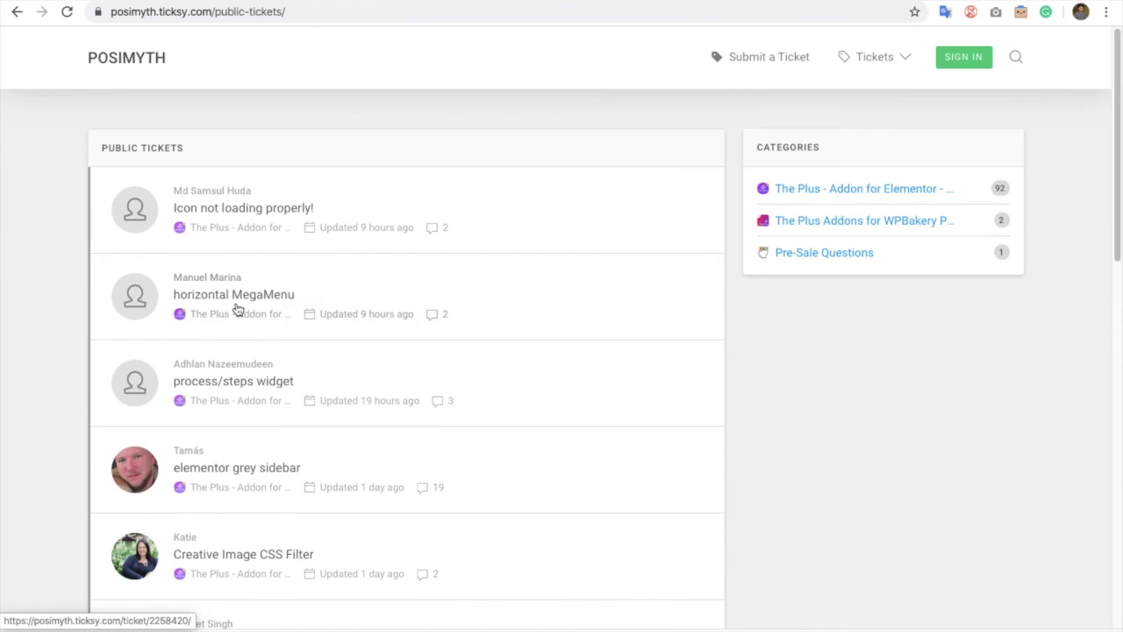
pyautogui.click(17, 12)
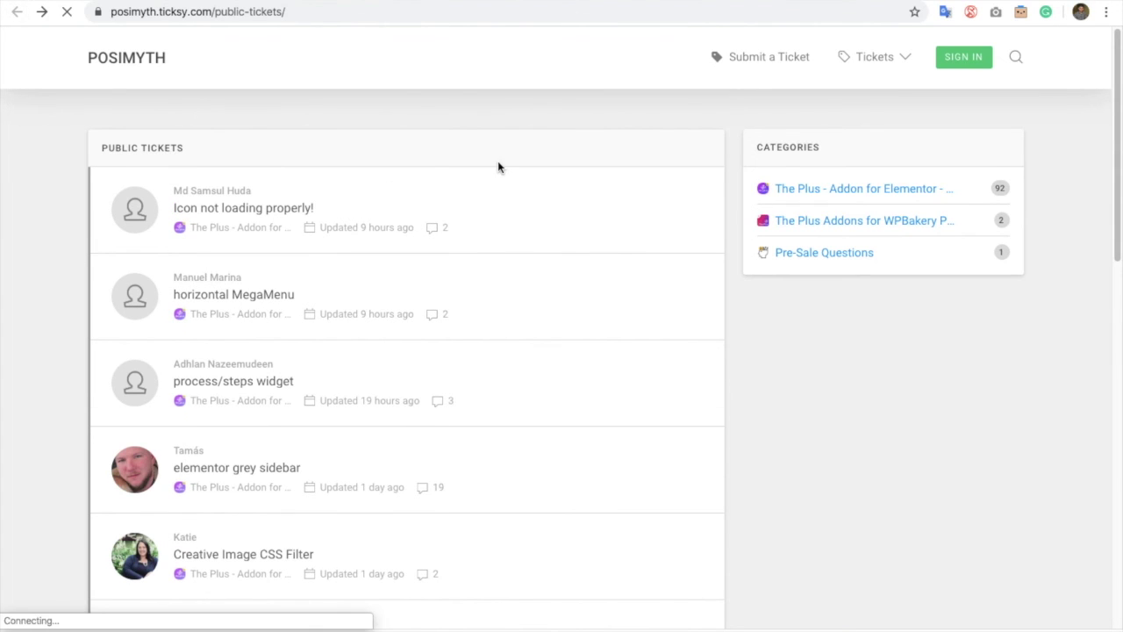
pyautogui.scroll(-2, 502, 171)
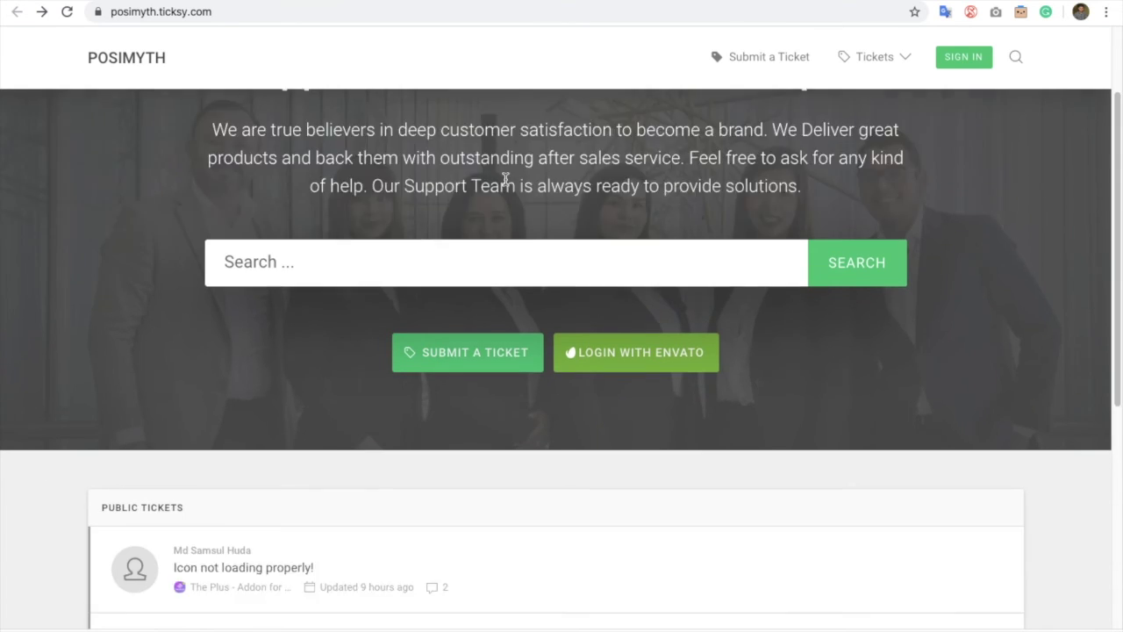
pyautogui.scroll(-2, 506, 182)
pyautogui.scroll(4, 506, 183)
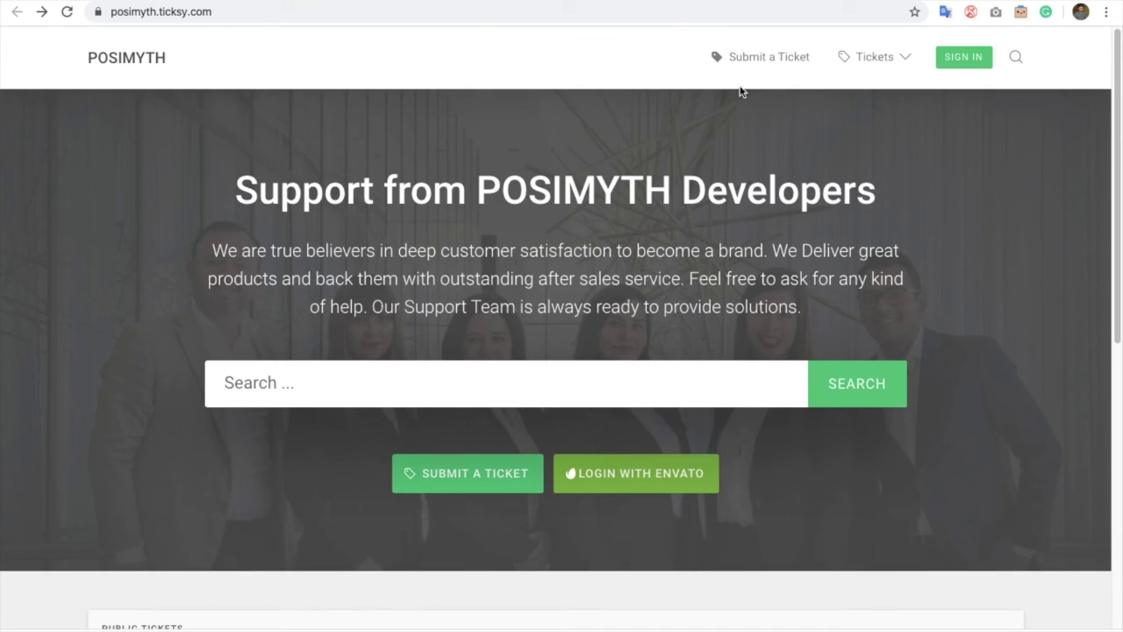
# - Start a ticket for 'The Plus - Addon for Elementor - From Store' and paste the license key
pyautogui.click(788, 62)
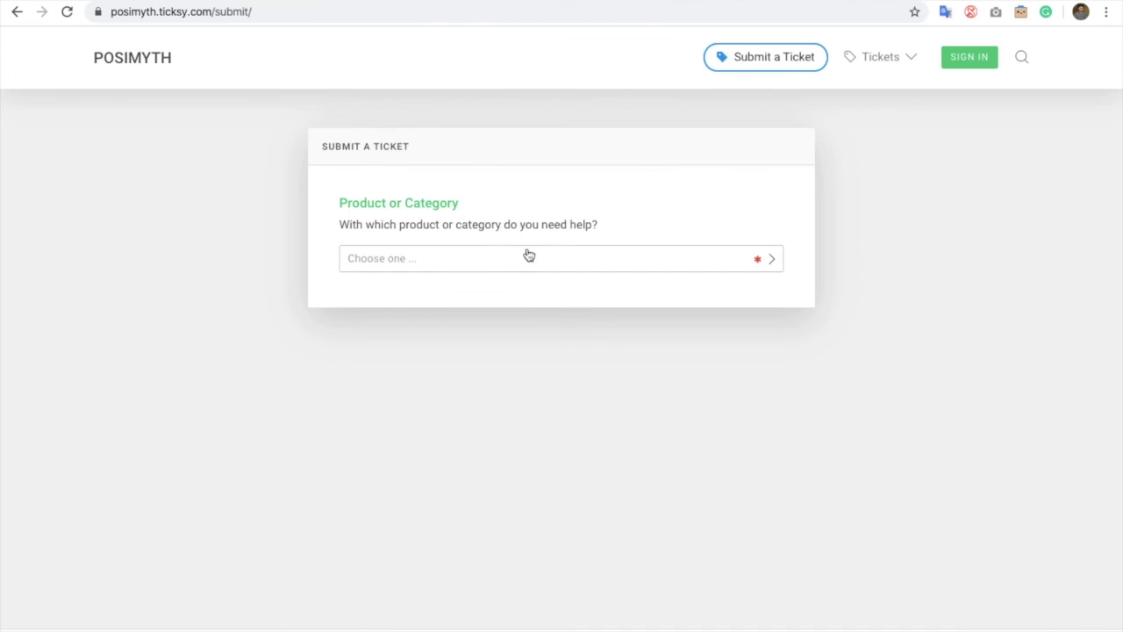
pyautogui.click(478, 260)
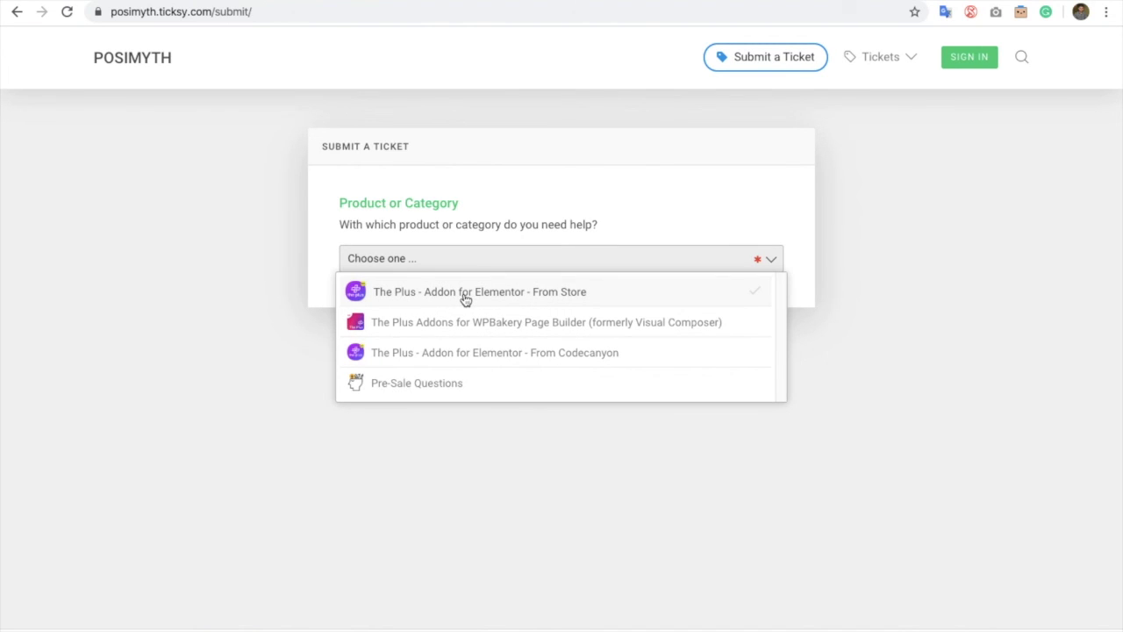
pyautogui.click(547, 301)
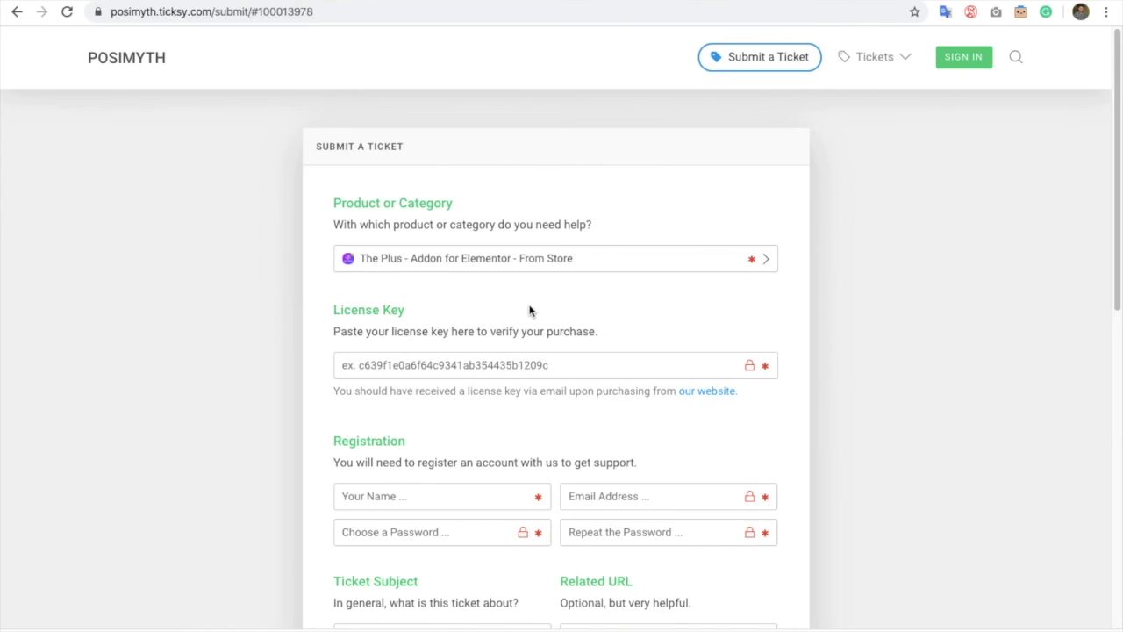
pyautogui.click(465, 363)
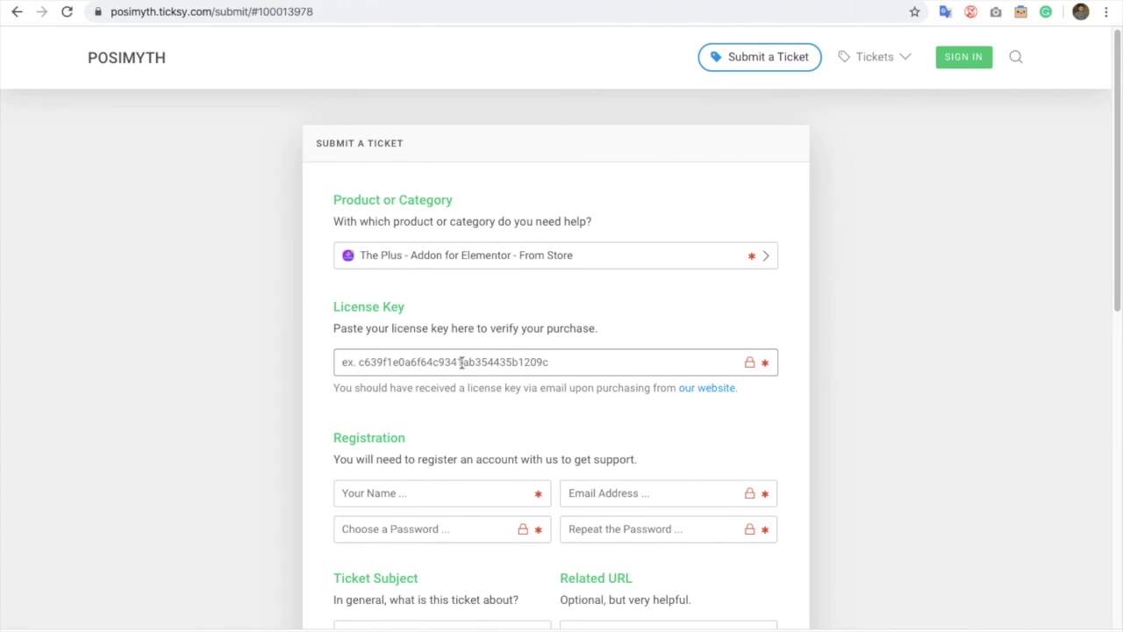
pyautogui.hotkey('ctrl', 'v')
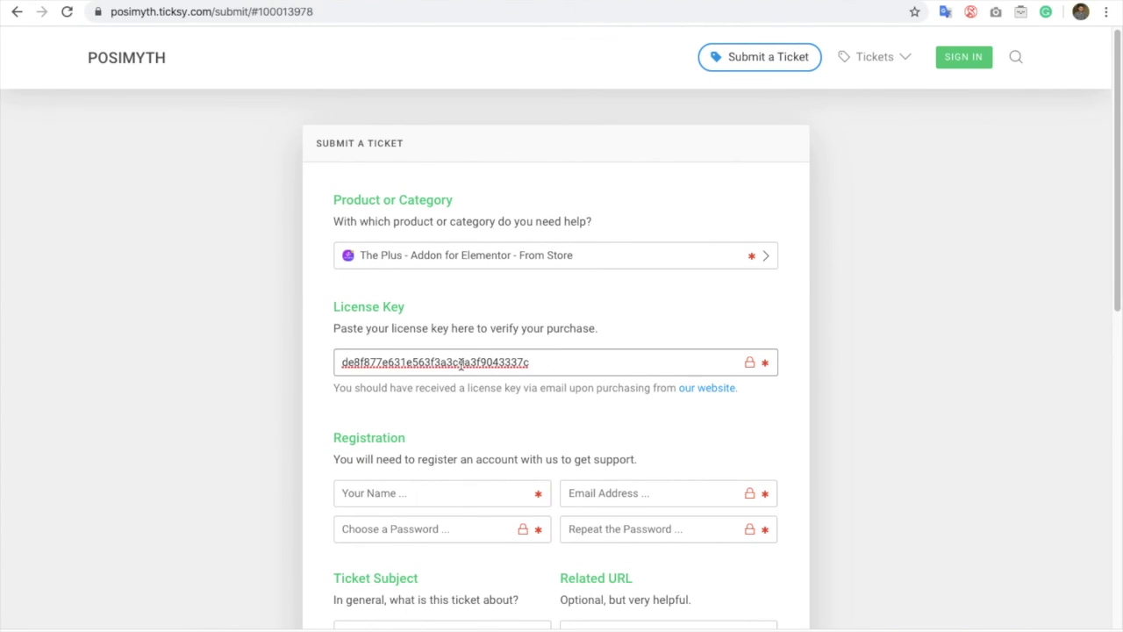
pyautogui.doubleClick(356, 360)
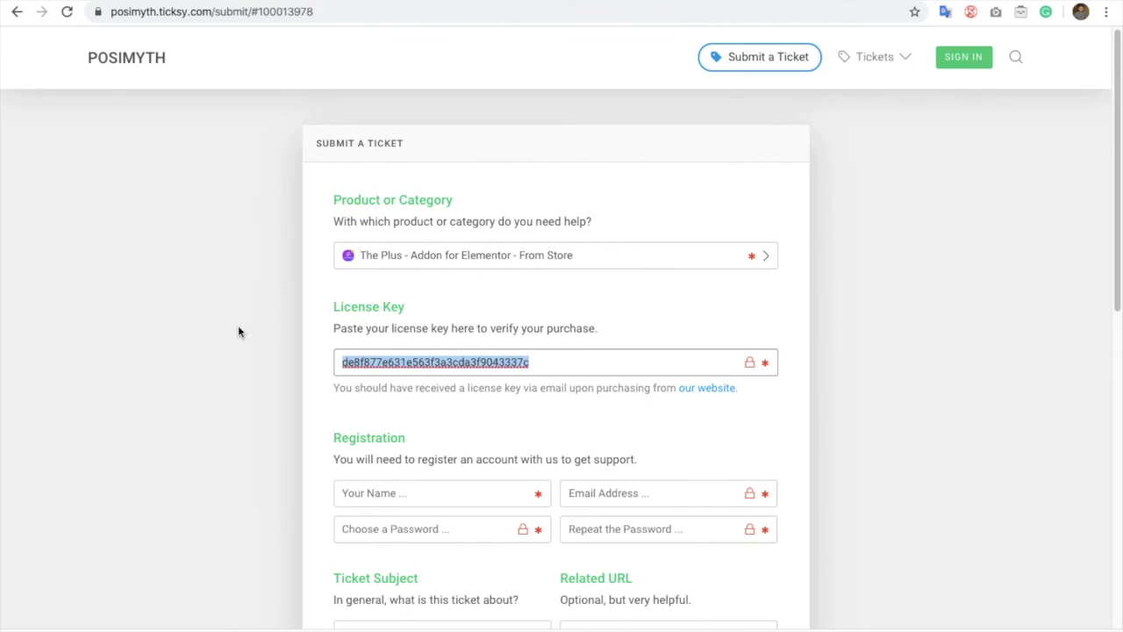
pyautogui.scroll(-2, 263, 338)
# - Go through the name, subject, related URL and description fields of the ticket form
pyautogui.click(392, 424)
pyautogui.scroll(-5, 392, 424)
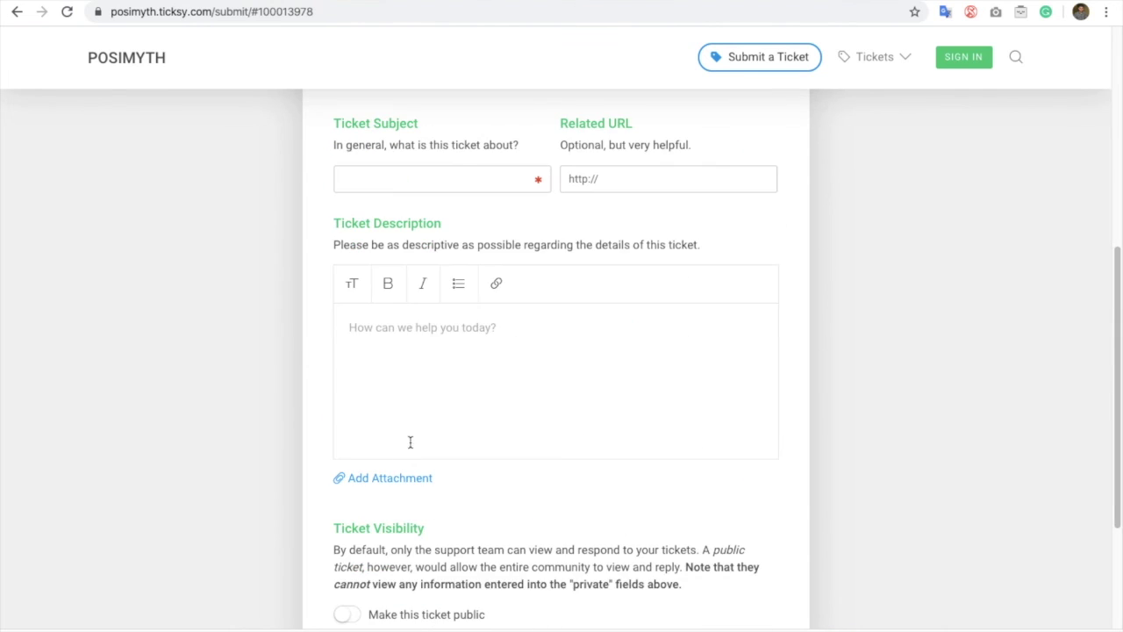
pyautogui.click(390, 169)
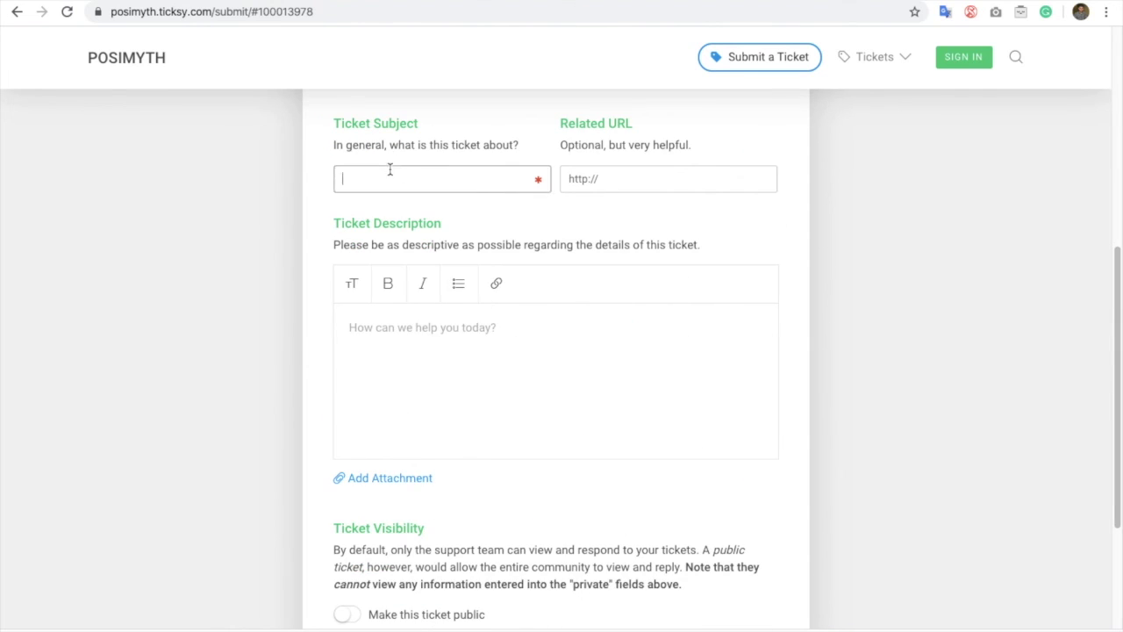
pyautogui.click(633, 178)
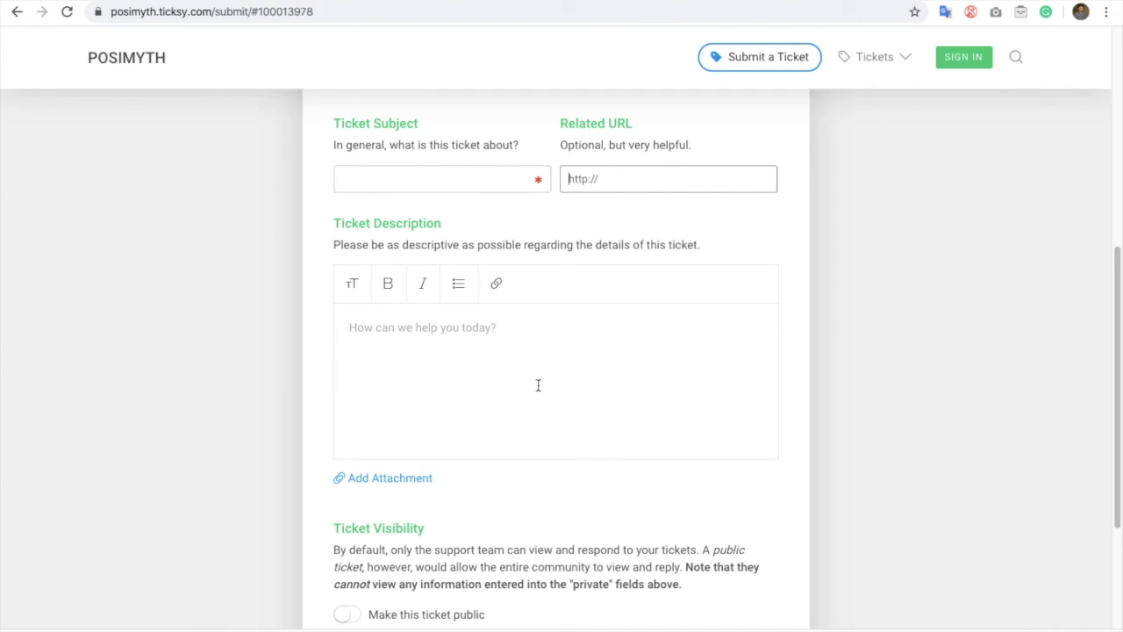
pyautogui.click(516, 356)
pyautogui.scroll(-2, 517, 364)
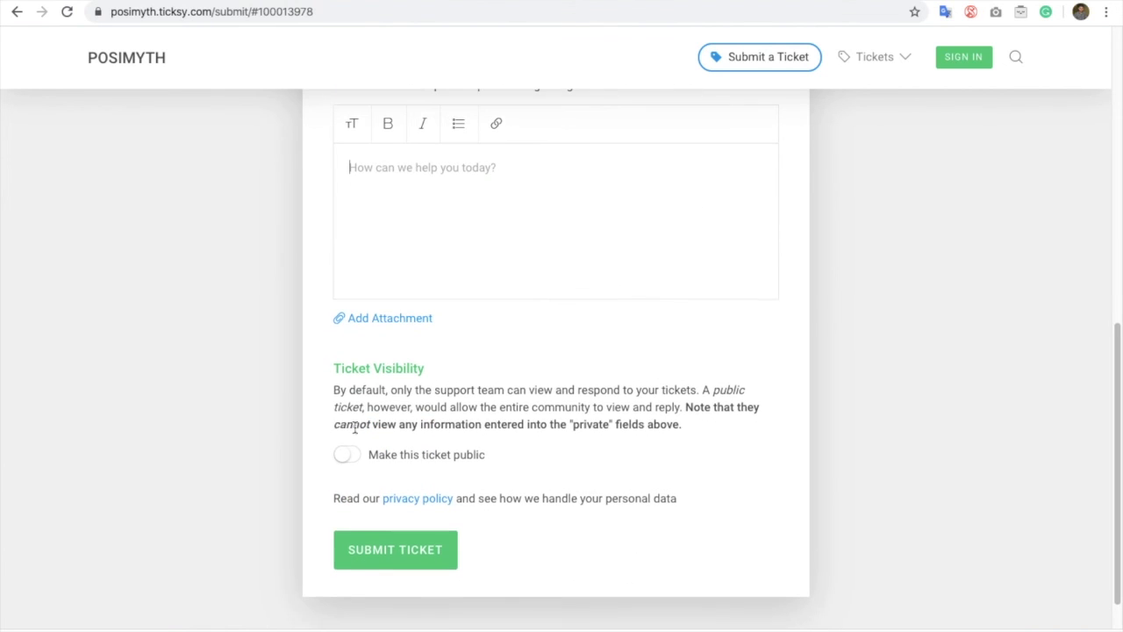
pyautogui.click(390, 564)
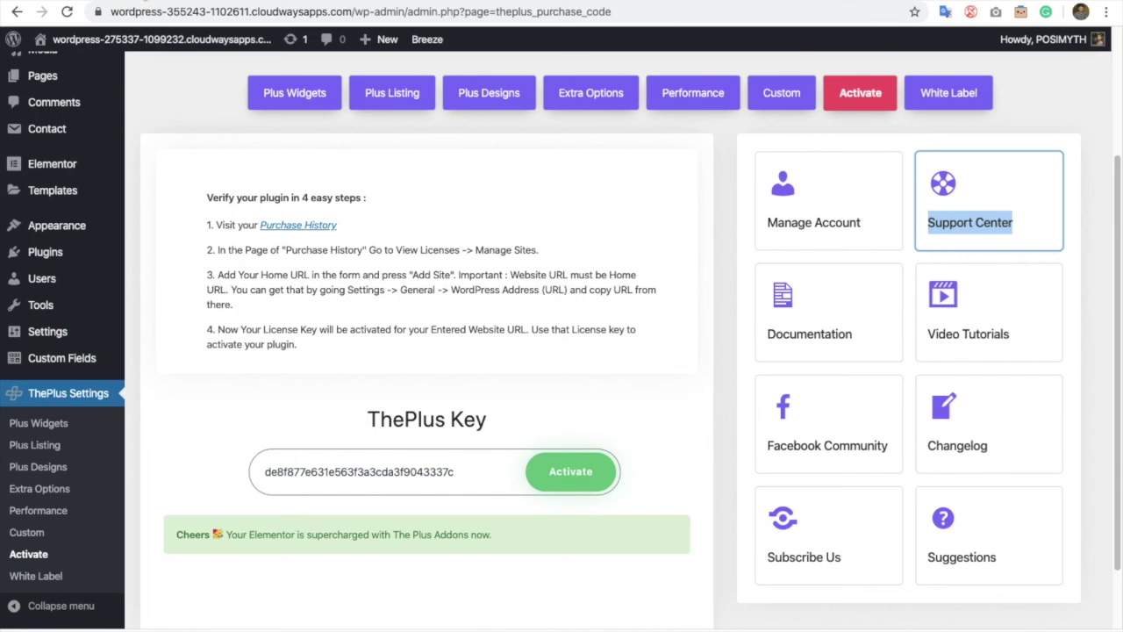
# - Scroll up to the top of the ThePlus Settings Activate page for version 3.0.10
pyautogui.scroll(3, 439, 338)
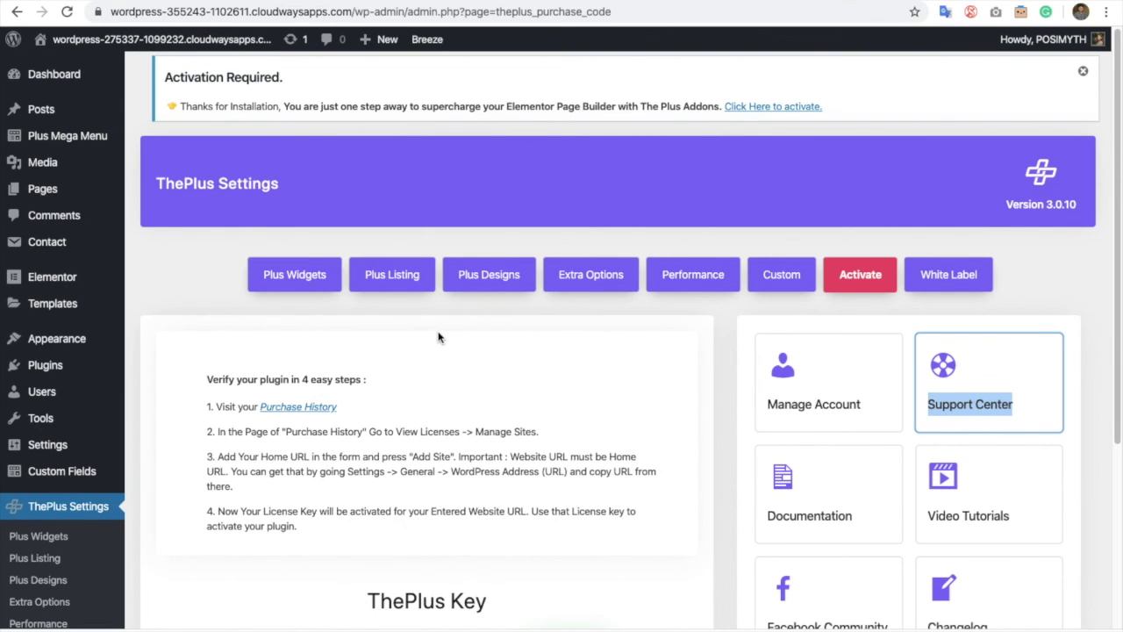